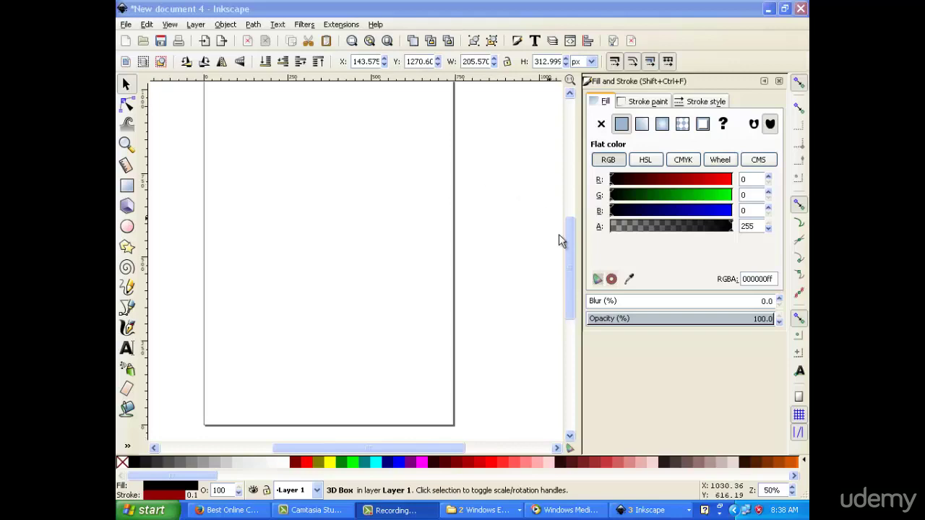
# Start from the blank new page with the fill set to flat black.
pyautogui.moveTo(576, 269); pyautogui.dragTo(570, 265)
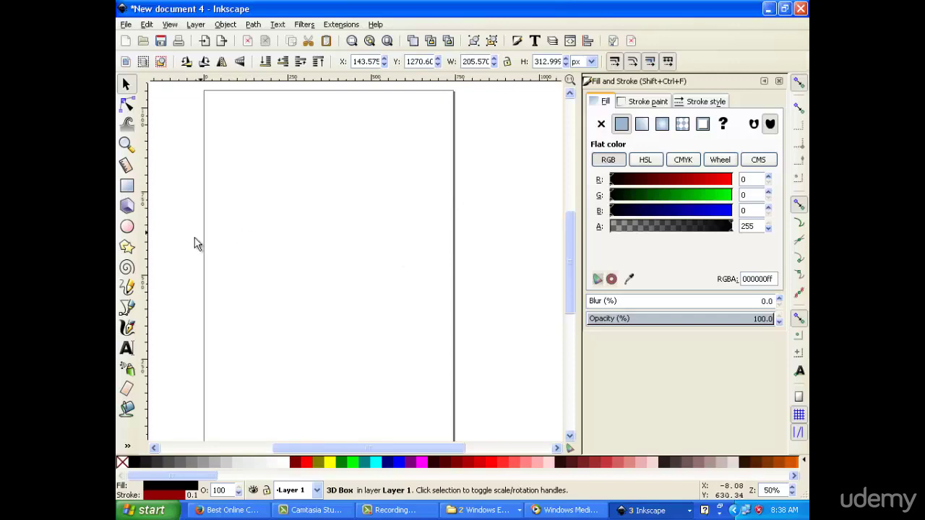
# Draw the head's lower arc with the Pencil tool, keeping the Ellipse shape.
pyautogui.click(127, 288)
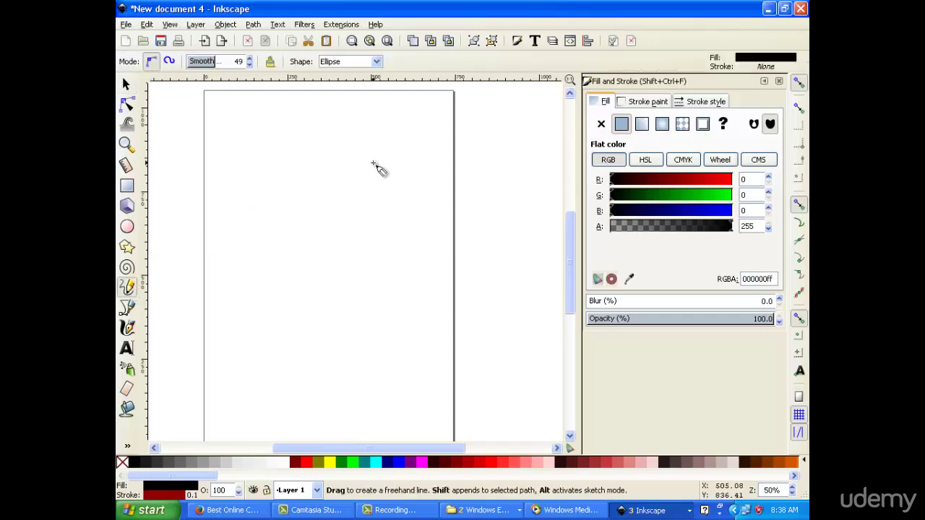
pyautogui.moveTo(408, 165)
pyautogui.mouseDown()
pyautogui.moveTo(412, 180)
pyautogui.moveTo(386, 243)
pyautogui.moveTo(337, 253)
pyautogui.moveTo(281, 248)
pyautogui.moveTo(249, 209)
pyautogui.moveTo(243, 160)
pyautogui.mouseUp()
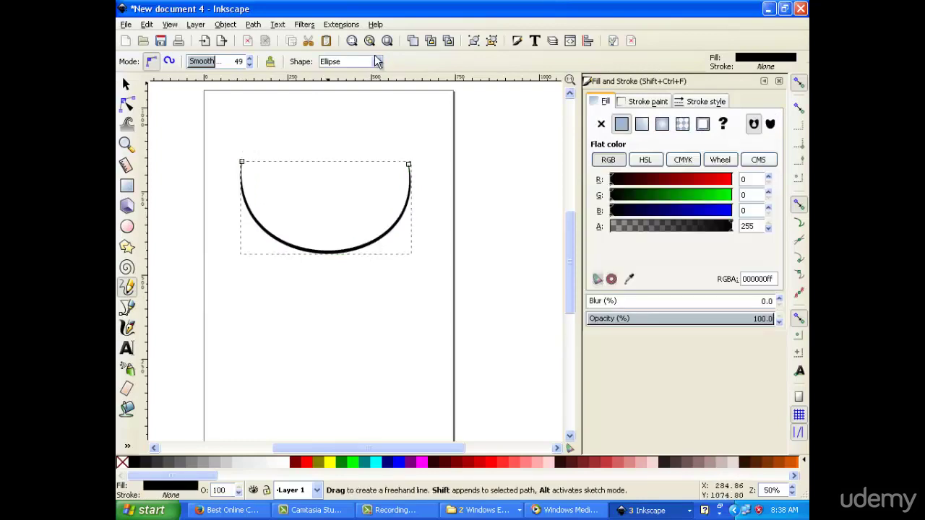
pyautogui.click(376, 62)
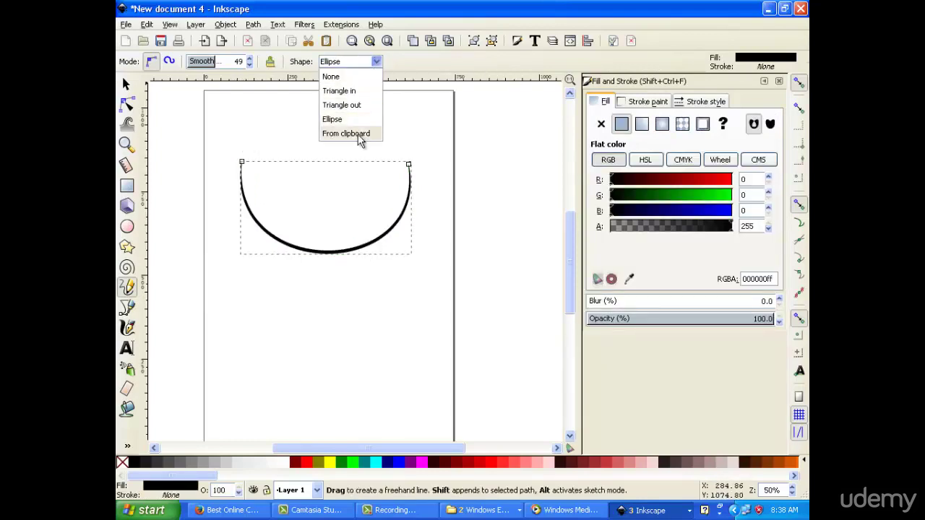
pyautogui.click(427, 62)
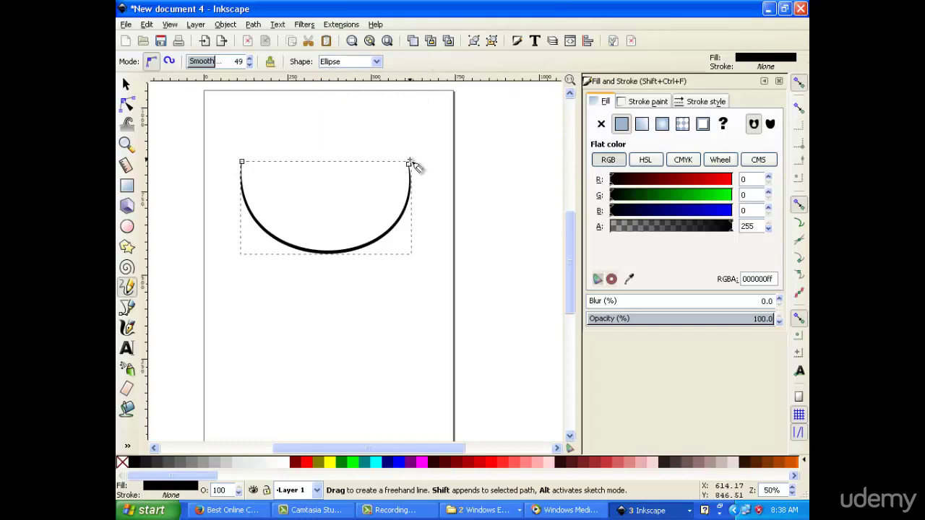
# Close the head oval with a top stroke from the arc's end, retrying twice.
pyautogui.moveTo(409, 165)
pyautogui.mouseDown()
pyautogui.moveTo(361, 118)
pyautogui.moveTo(316, 108)
pyautogui.moveTo(255, 122)
pyautogui.moveTo(242, 163)
pyautogui.mouseUp()
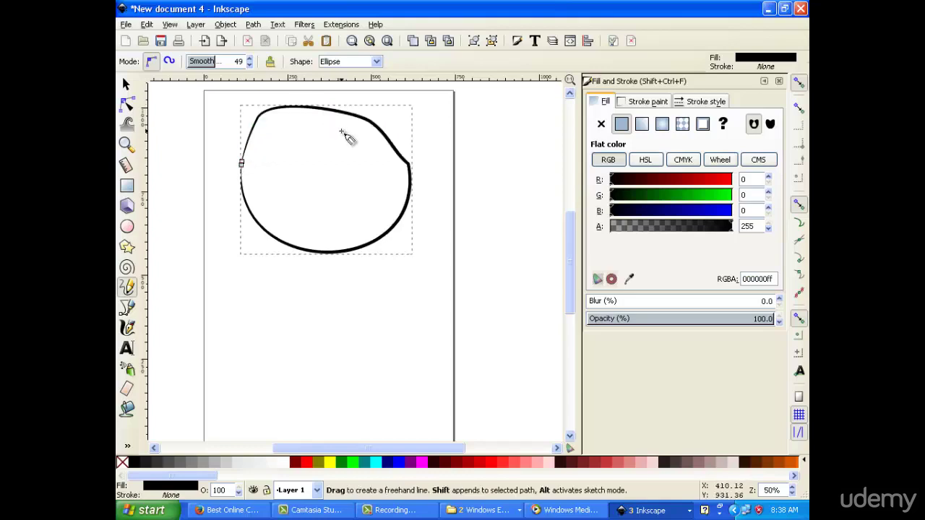
pyautogui.hotkey('ctrl', 'z')
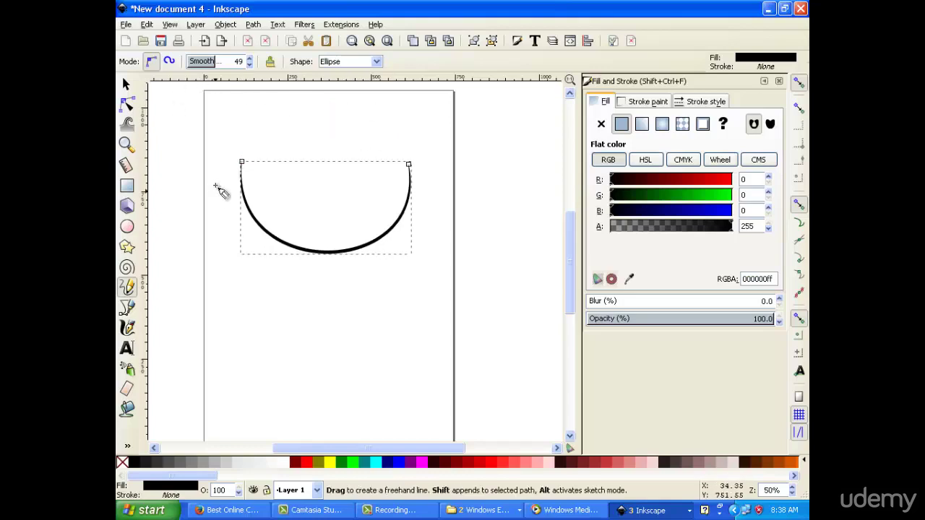
pyautogui.moveTo(410, 165)
pyautogui.mouseDown()
pyautogui.moveTo(360, 113)
pyautogui.moveTo(298, 111)
pyautogui.moveTo(259, 136)
pyautogui.moveTo(240, 165)
pyautogui.mouseUp()
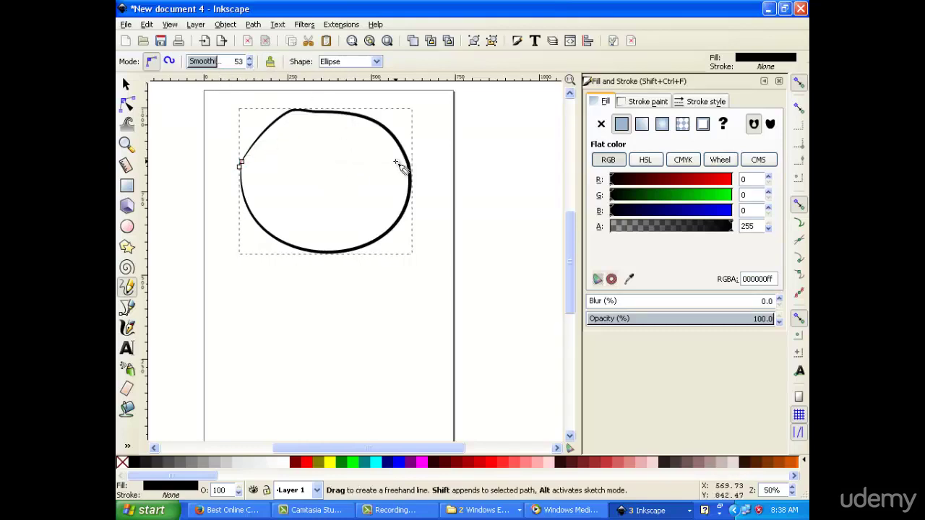
pyautogui.hotkey('ctrl', 'z')
pyautogui.moveTo(409, 167)
pyautogui.mouseDown()
pyautogui.moveTo(380, 135)
pyautogui.moveTo(309, 130)
pyautogui.moveTo(259, 134)
pyautogui.moveTo(248, 168)
pyautogui.mouseUp()
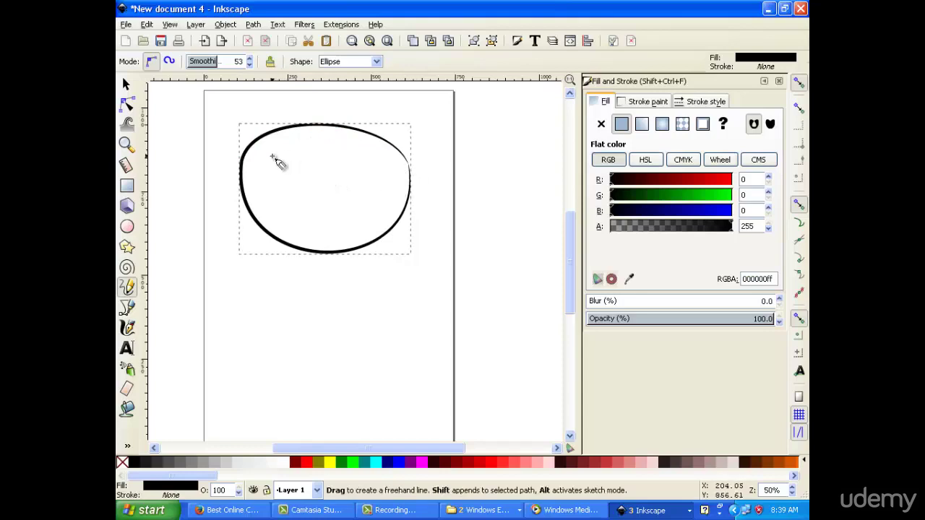
# Draw two teardrop eyes and a curved smile inside the head, then deselect.
pyautogui.moveTo(261, 155)
pyautogui.mouseDown()
pyautogui.moveTo(283, 189)
pyautogui.moveTo(294, 170)
pyautogui.moveTo(262, 155)
pyautogui.mouseUp()
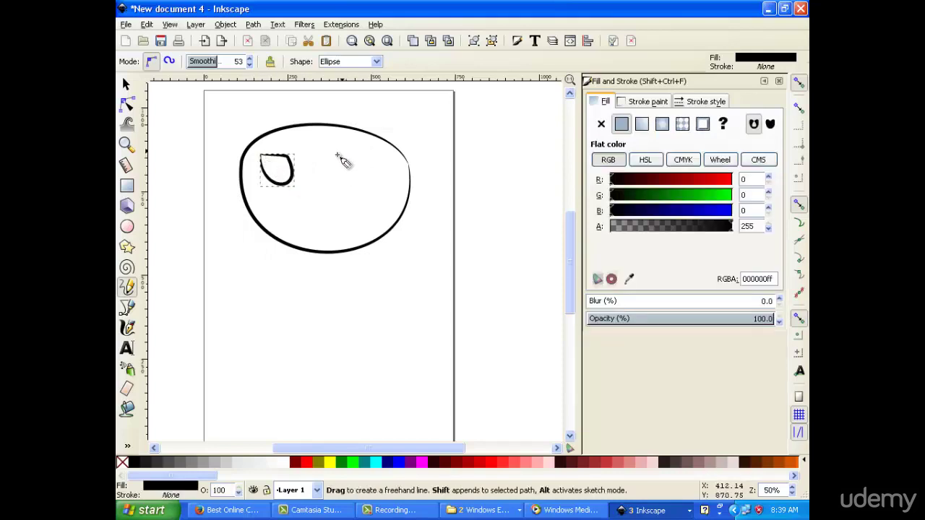
pyautogui.moveTo(369, 153)
pyautogui.mouseDown()
pyautogui.moveTo(342, 166)
pyautogui.moveTo(345, 183)
pyautogui.moveTo(375, 180)
pyautogui.moveTo(369, 153)
pyautogui.mouseUp()
pyautogui.moveTo(297, 195)
pyautogui.mouseDown()
pyautogui.moveTo(321, 213)
pyautogui.moveTo(346, 195)
pyautogui.mouseUp()
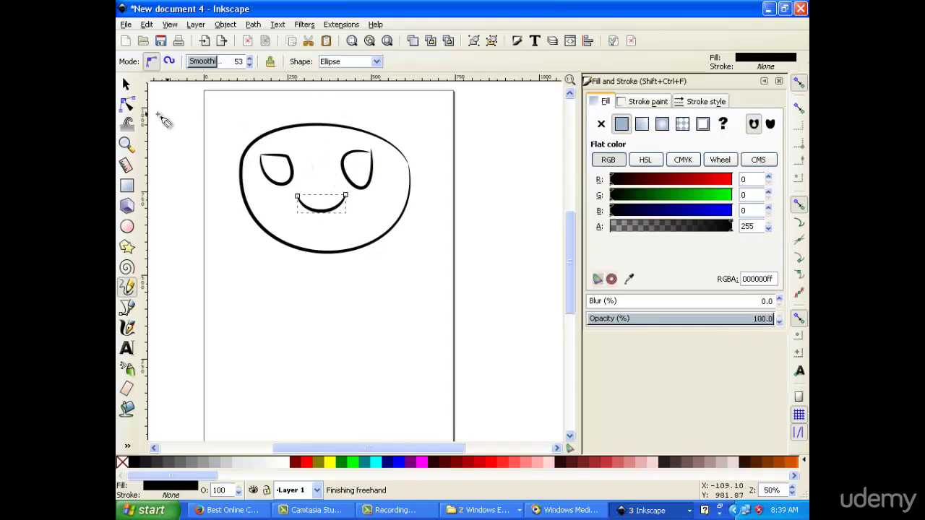
pyautogui.click(124, 85)
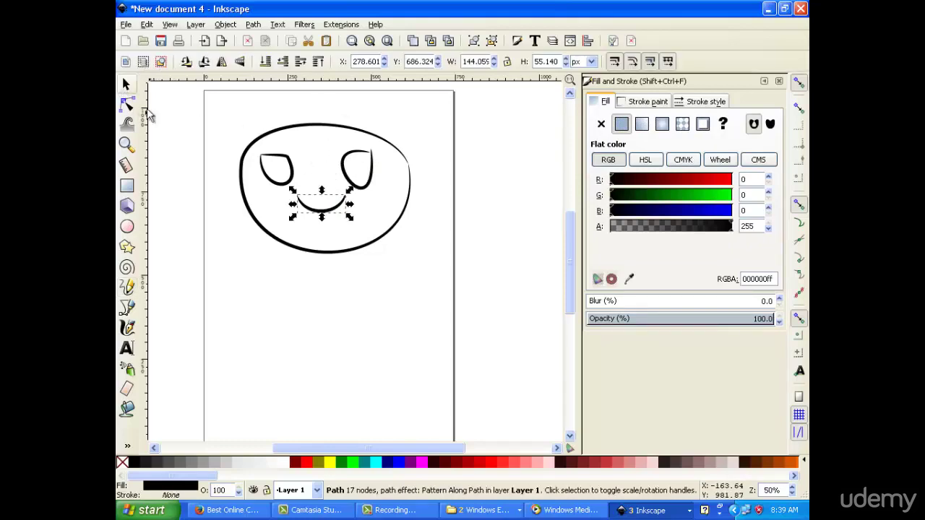
pyautogui.click(276, 291)
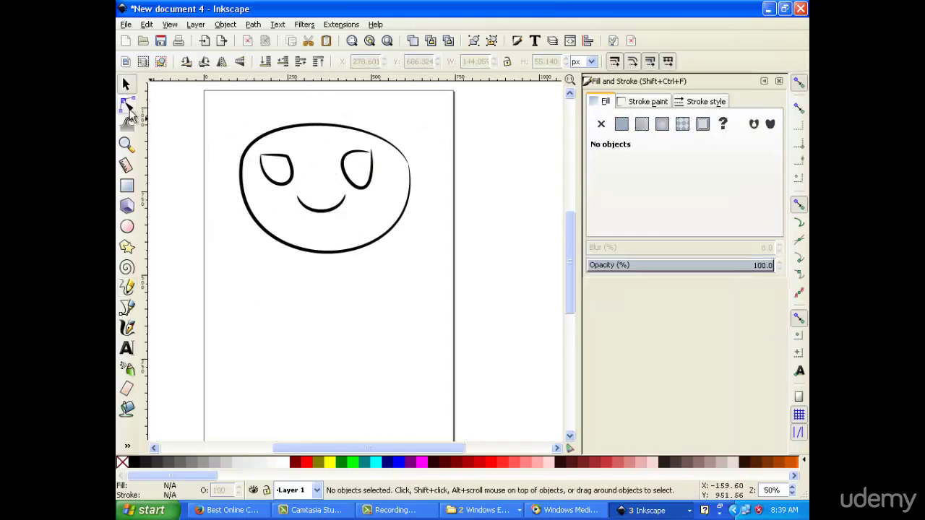
# Group the head oval, both eyes and the smile into one 4-object group, then nudge it.
pyautogui.moveTo(436, 108); pyautogui.dragTo(221, 276)
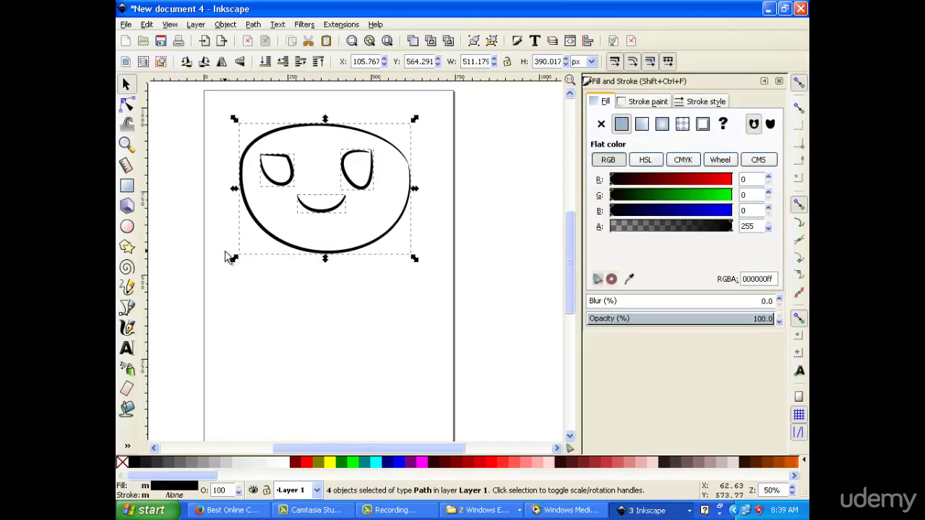
pyautogui.rightClick(338, 192)
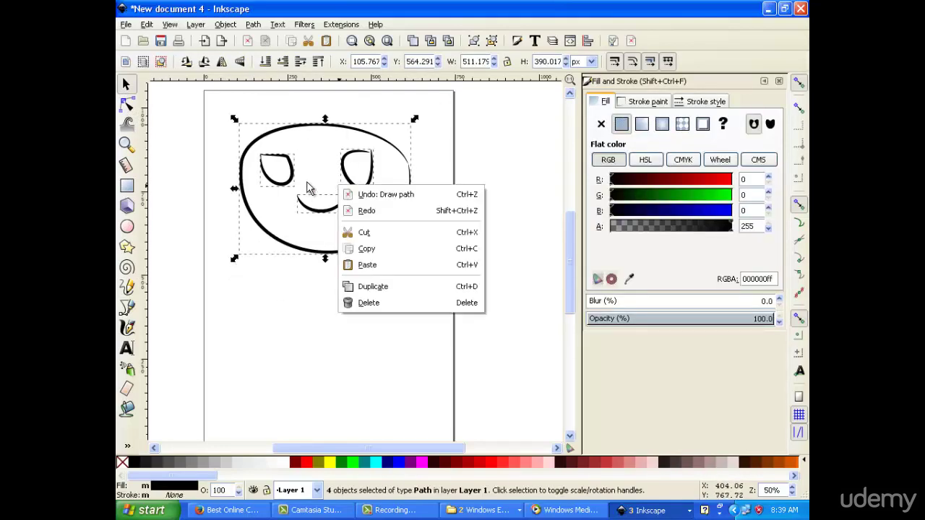
pyautogui.click(307, 188)
pyautogui.rightClick(306, 182)
pyautogui.click(299, 182)
pyautogui.rightClick(297, 181)
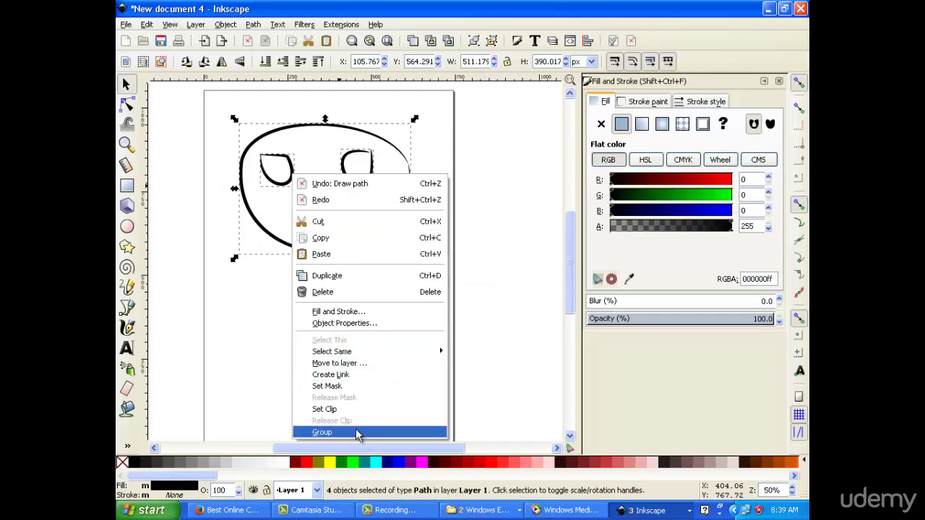
pyautogui.click(356, 433)
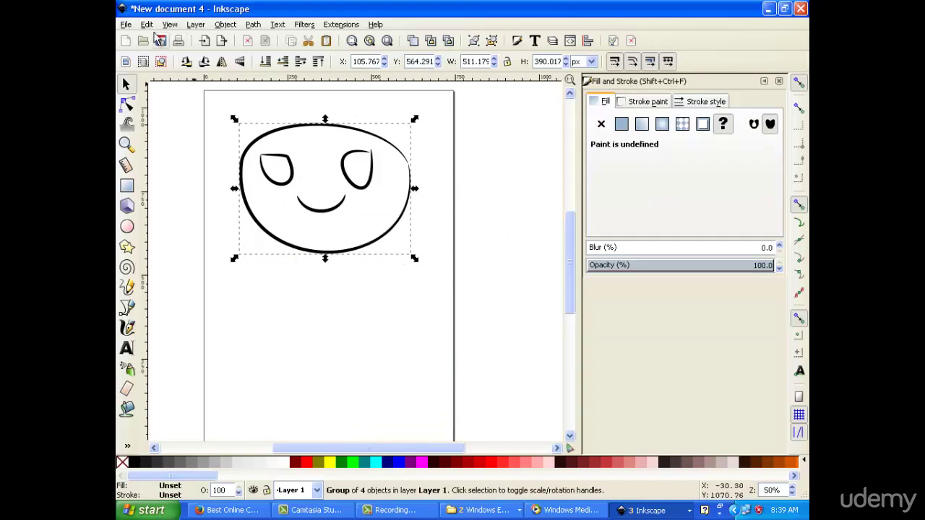
pyautogui.moveTo(272, 183); pyautogui.dragTo(326, 238)
# Undo the move, enter the face group and inspect the mouth and head paths.
pyautogui.hotkey('ctrl', 'z')
pyautogui.click(284, 212)
pyautogui.click(299, 200)
pyautogui.doubleClick(286, 193)
pyautogui.doubleClick(285, 193)
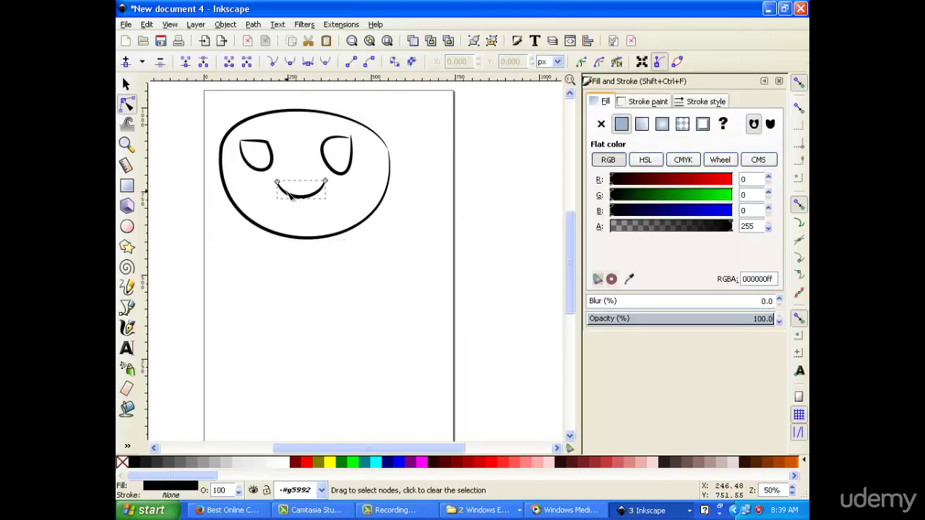
pyautogui.click(305, 265)
pyautogui.click(289, 236)
pyautogui.click(304, 256)
pyautogui.scroll(4, 318, 246)
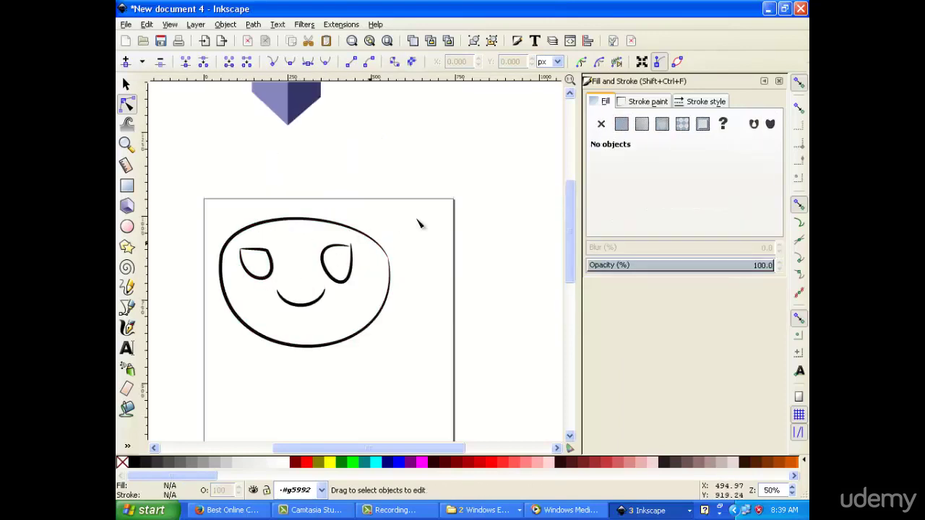
# Select all four face paths inside the group and bring up their context menu.
pyautogui.click(126, 83)
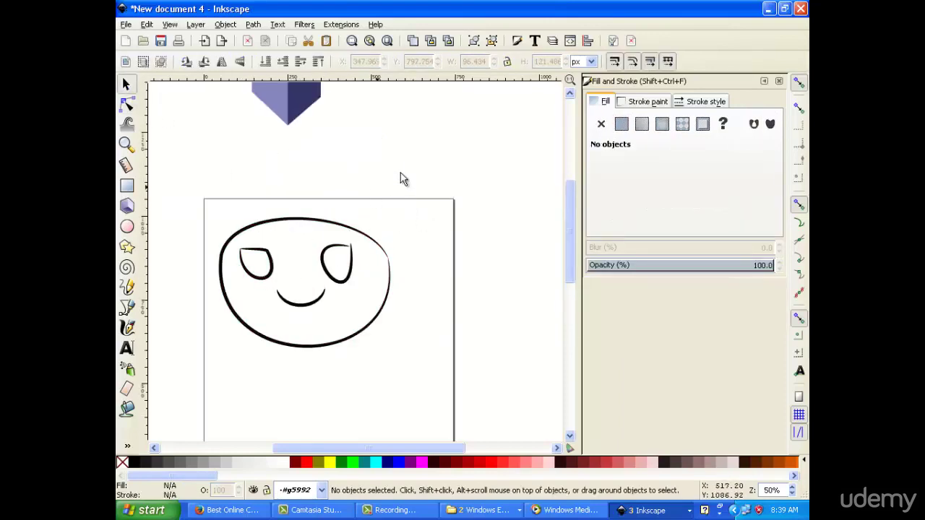
pyautogui.click(339, 253)
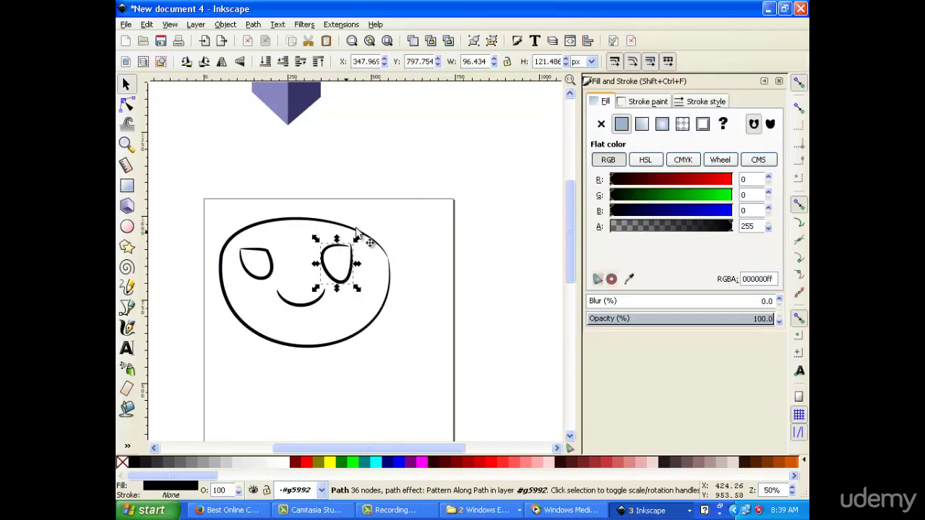
pyautogui.click(405, 198)
pyautogui.moveTo(405, 198); pyautogui.dragTo(200, 393)
pyautogui.rightClick(296, 260)
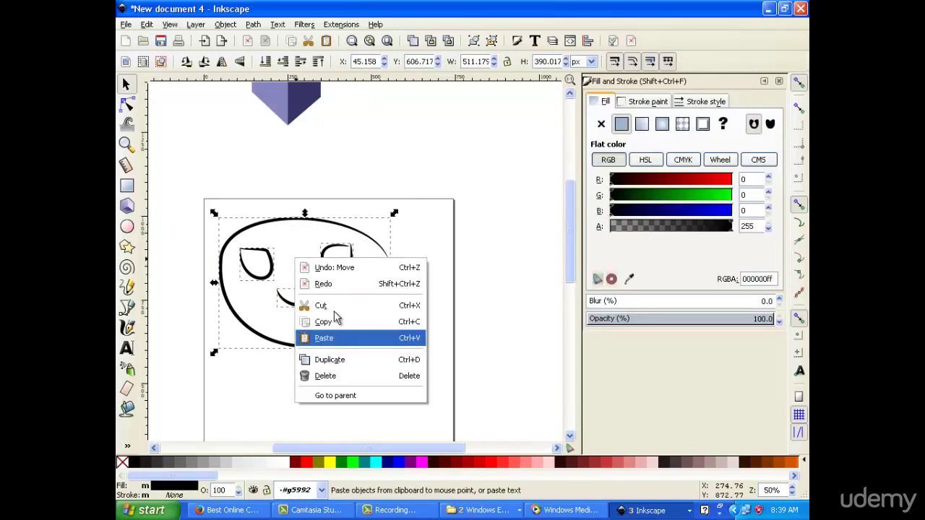
pyautogui.click(253, 220)
pyautogui.rightClick(252, 216)
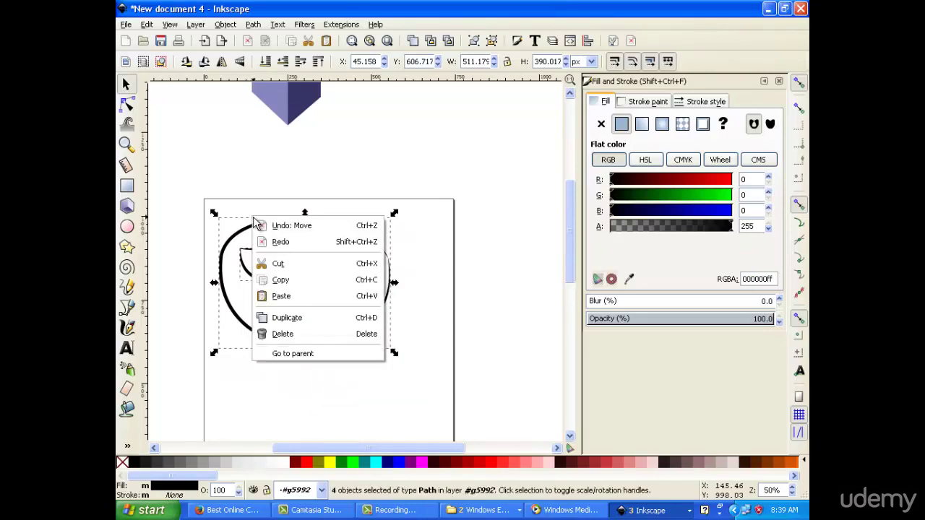
pyautogui.click(225, 224)
pyautogui.rightClick(226, 224)
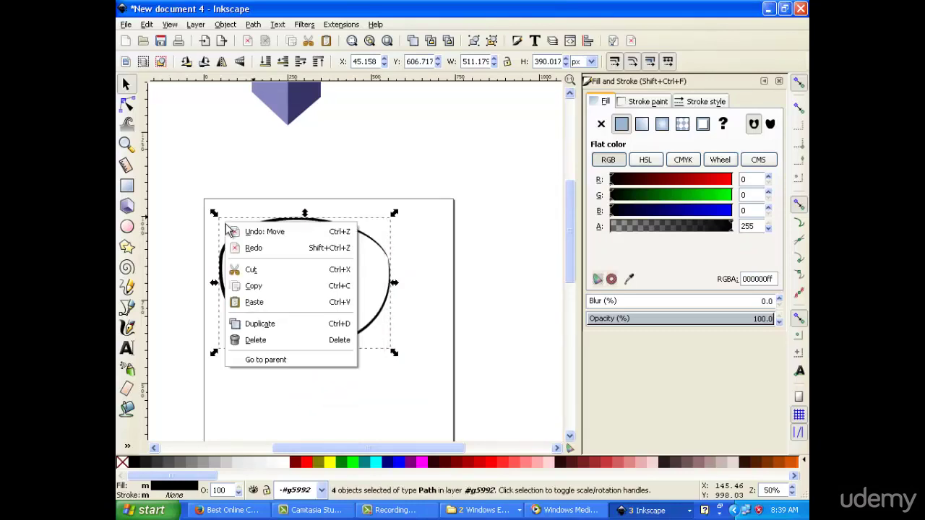
pyautogui.click(368, 300)
pyautogui.rightClick(368, 296)
# Group the four face parts together again.
pyautogui.click(307, 290)
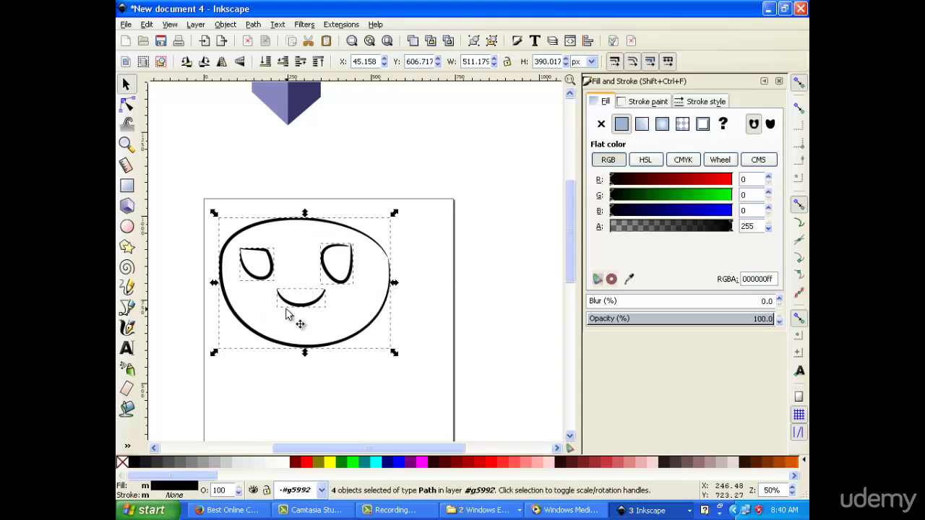
pyautogui.rightClick(288, 315)
pyautogui.click(331, 288)
pyautogui.scroll(-3, 340, 194)
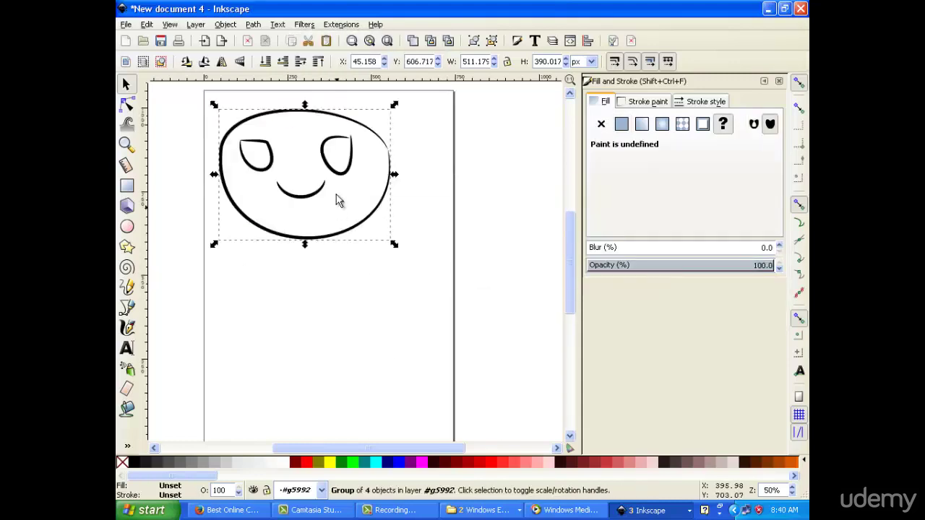
pyautogui.scroll(2, 338, 193)
# Squeeze the face group to about 74% width (about 380 × 390 px) and deselect it.
pyautogui.moveTo(339, 214); pyautogui.dragTo(357, 224)
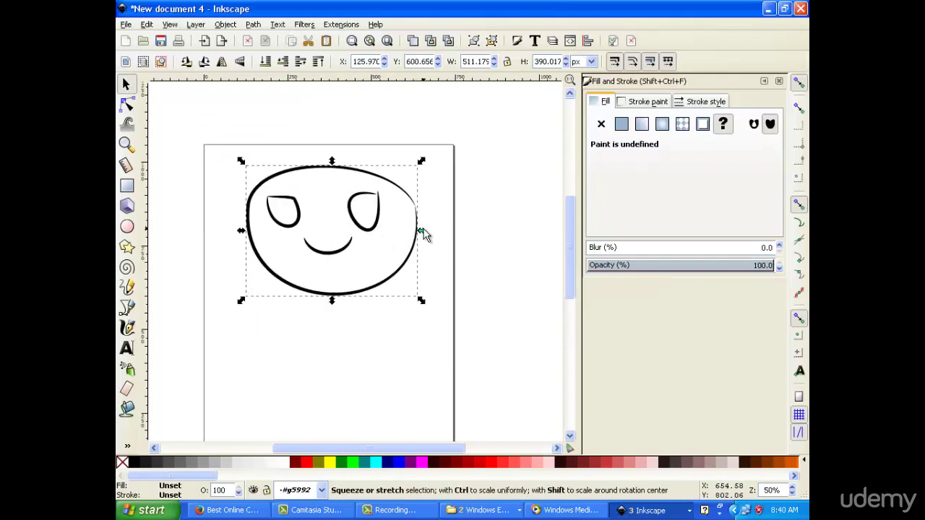
pyautogui.moveTo(422, 231); pyautogui.dragTo(380, 230)
pyautogui.scroll(-4, 392, 192)
pyautogui.scroll(3, 396, 182)
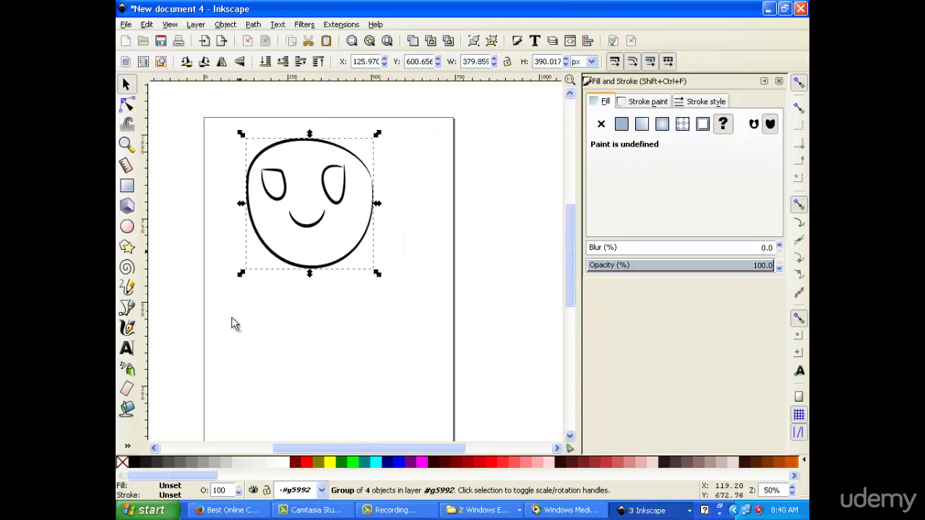
pyautogui.click(383, 284)
pyautogui.press('n')
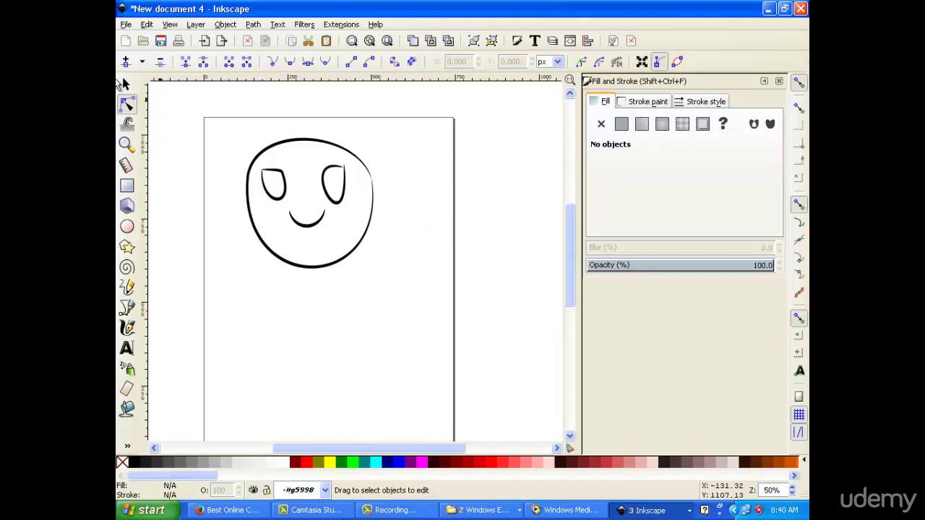
# Rubber-band select the four face strokes and group them.
pyautogui.click(125, 85)
pyautogui.moveTo(381, 137); pyautogui.dragTo(242, 276)
pyautogui.rightClick(344, 225)
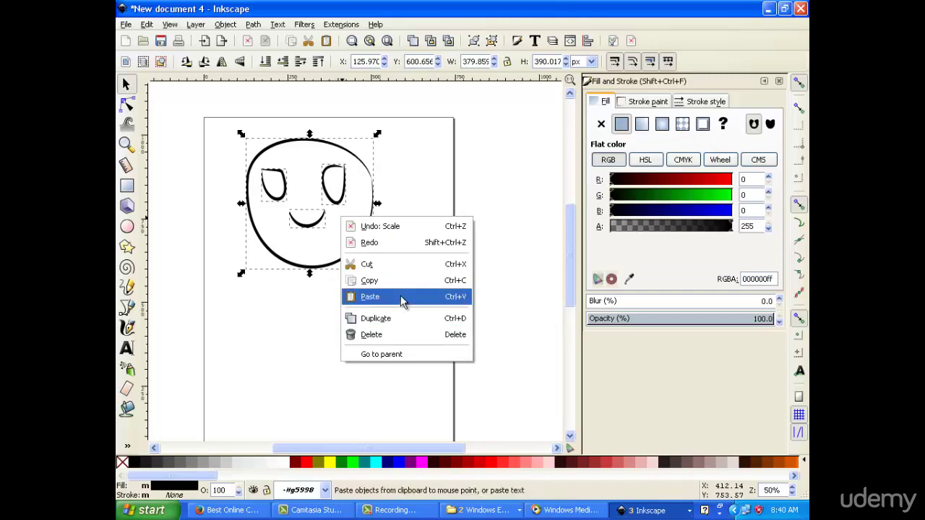
pyautogui.rightClick(335, 206)
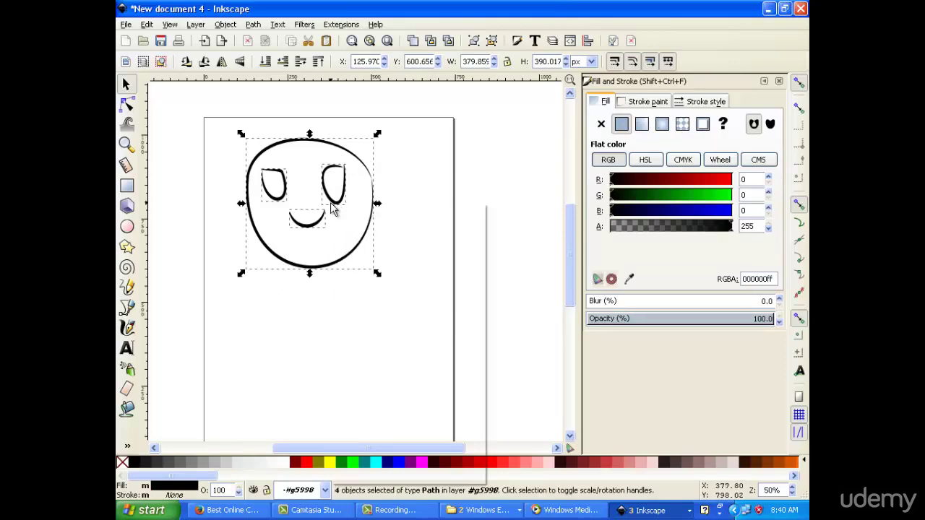
pyautogui.rightClick(332, 202)
pyautogui.click(390, 460)
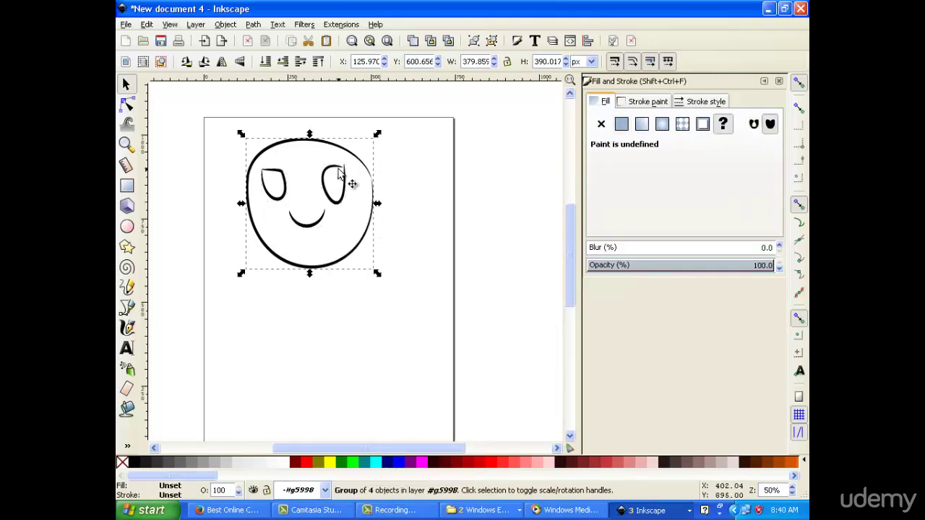
# Tilt the face group slightly clockwise and settle it slightly right and higher.
pyautogui.press('Escape')
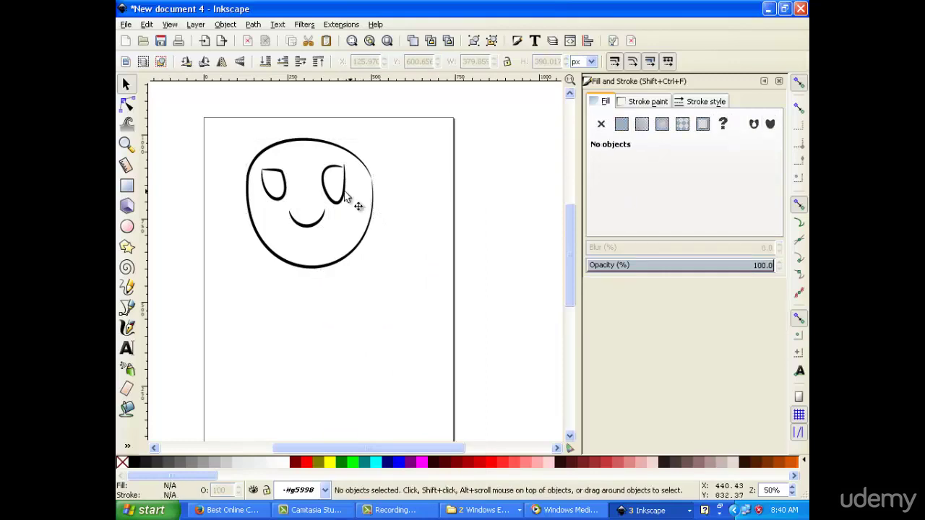
pyautogui.click(354, 205)
pyautogui.click(354, 205)
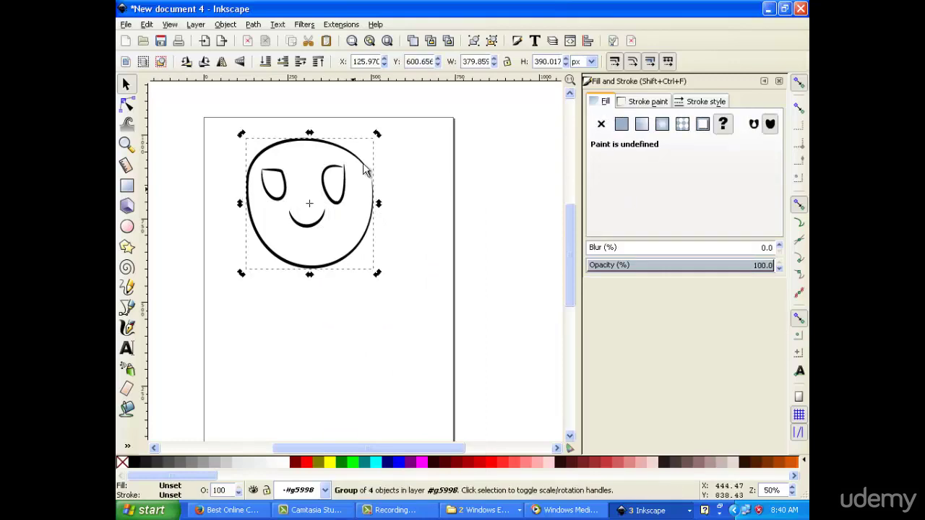
pyautogui.moveTo(378, 136); pyautogui.dragTo(367, 164)
pyautogui.click(428, 202)
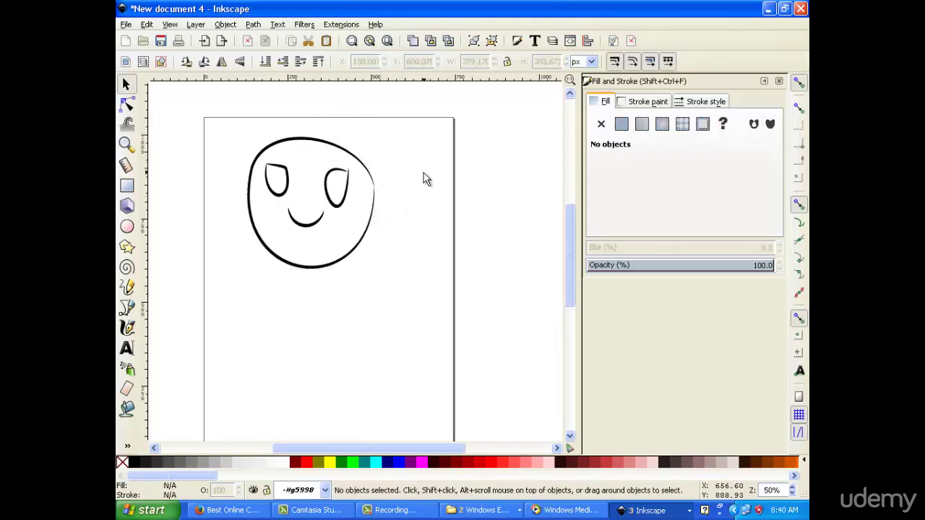
pyautogui.moveTo(278, 192); pyautogui.dragTo(369, 293)
pyautogui.moveTo(276, 183); pyautogui.dragTo(337, 276)
pyautogui.moveTo(297, 195)
pyautogui.mouseDown()
pyautogui.moveTo(268, 186)
pyautogui.moveTo(274, 206)
pyautogui.moveTo(299, 213)
pyautogui.moveTo(314, 196)
pyautogui.mouseUp()
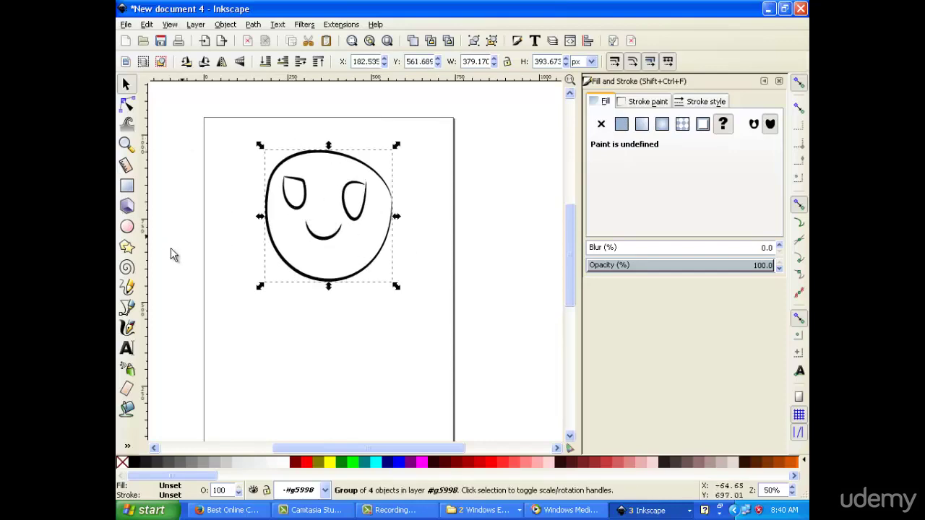
# Draw the body below the face, the arms and a forked tail with the Pencil.
pyautogui.click(129, 289)
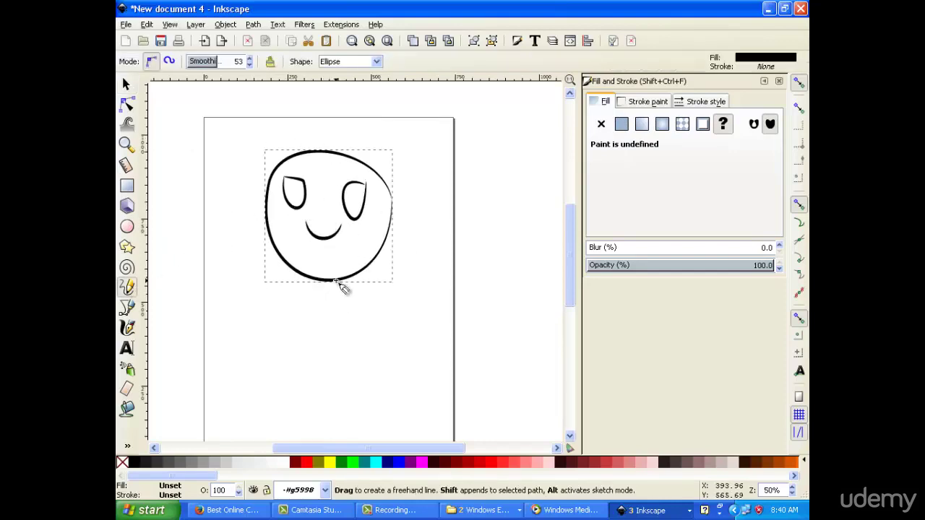
pyautogui.moveTo(339, 282)
pyautogui.mouseDown()
pyautogui.moveTo(340, 320)
pyautogui.moveTo(303, 348)
pyautogui.moveTo(293, 273)
pyautogui.moveTo(341, 289)
pyautogui.moveTo(387, 290)
pyautogui.moveTo(384, 313)
pyautogui.moveTo(339, 311)
pyautogui.mouseUp()
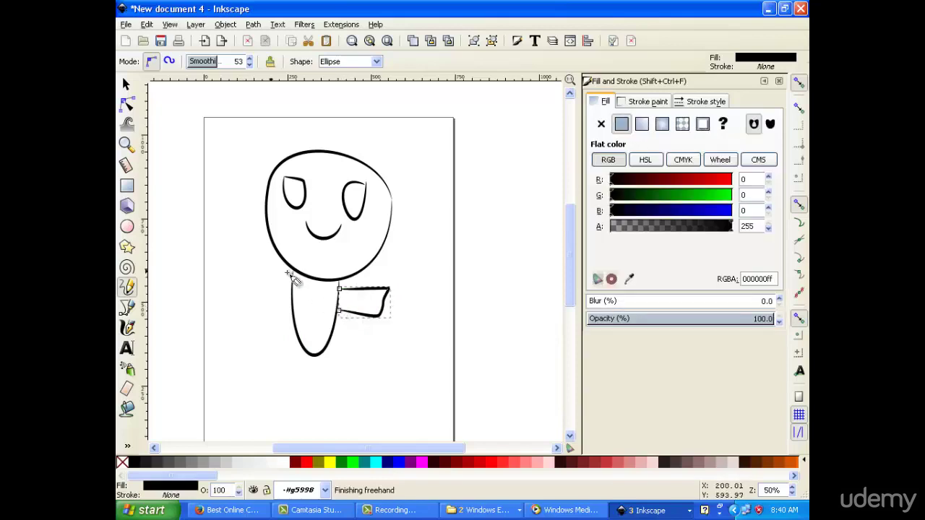
pyautogui.moveTo(291, 277)
pyautogui.mouseDown()
pyautogui.moveTo(245, 277)
pyautogui.moveTo(250, 310)
pyautogui.moveTo(292, 305)
pyautogui.mouseUp()
pyautogui.scroll(-4, 351, 296)
pyautogui.scroll(2, 351, 244)
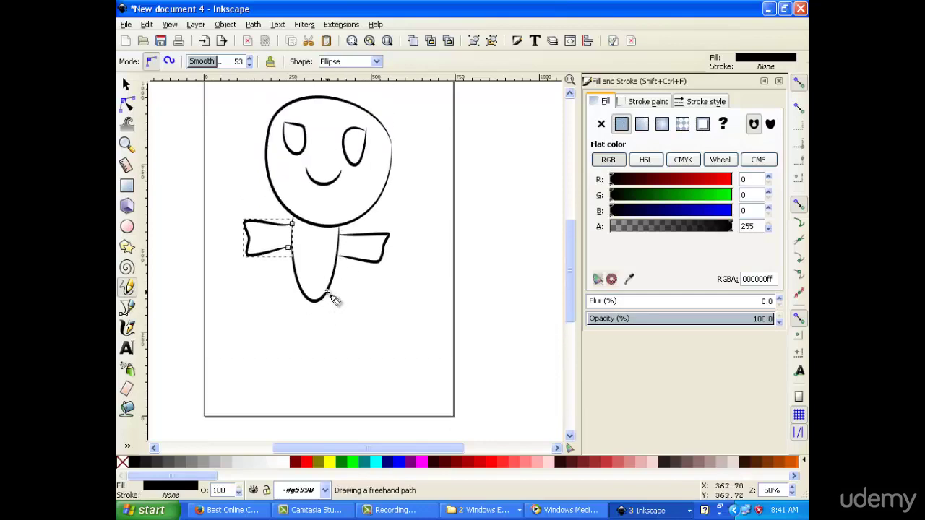
pyautogui.moveTo(331, 296)
pyautogui.mouseDown()
pyautogui.moveTo(357, 377)
pyautogui.moveTo(311, 351)
pyautogui.moveTo(307, 308)
pyautogui.moveTo(290, 350)
pyautogui.moveTo(254, 351)
pyautogui.moveTo(297, 278)
pyautogui.mouseUp()
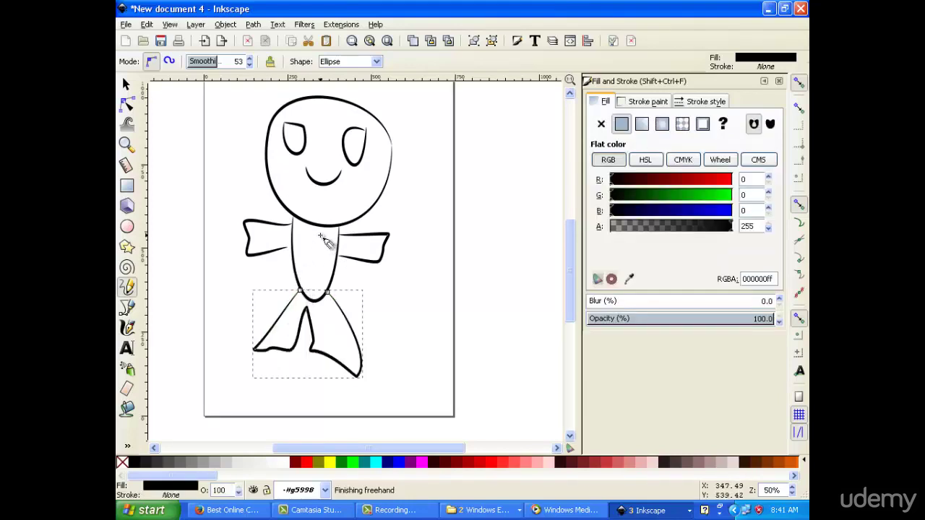
pyautogui.scroll(5, 327, 224)
pyautogui.scroll(-4, 331, 208)
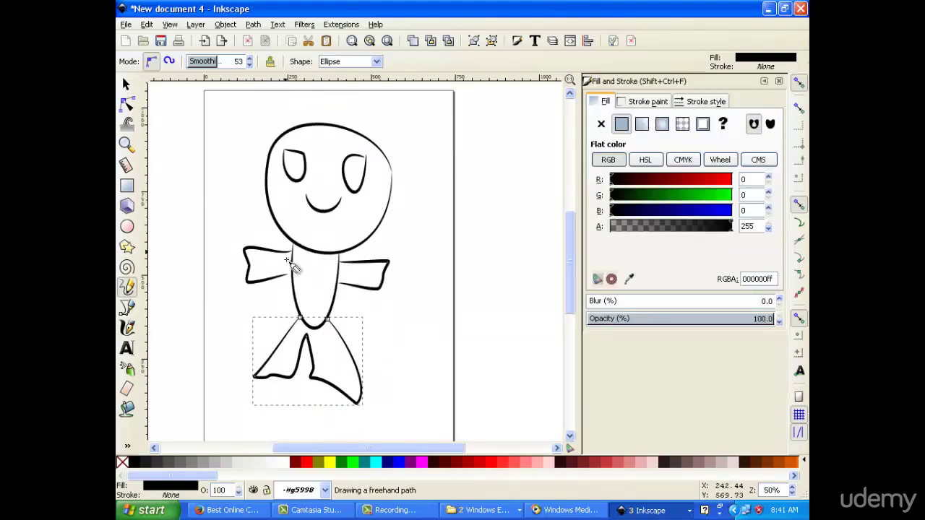
pyautogui.press('Escape')
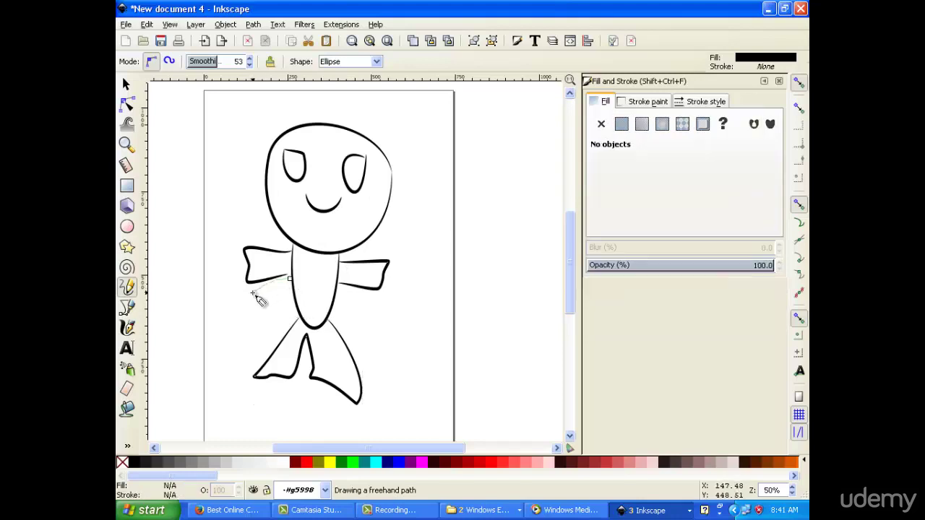
# Add a crease line under the left arm and one under the right arm.
pyautogui.moveTo(254, 288); pyautogui.dragTo(248, 284)
pyautogui.moveTo(383, 290); pyautogui.dragTo(334, 285)
pyautogui.scroll(5, 366, 246)
pyautogui.scroll(-3, 365, 246)
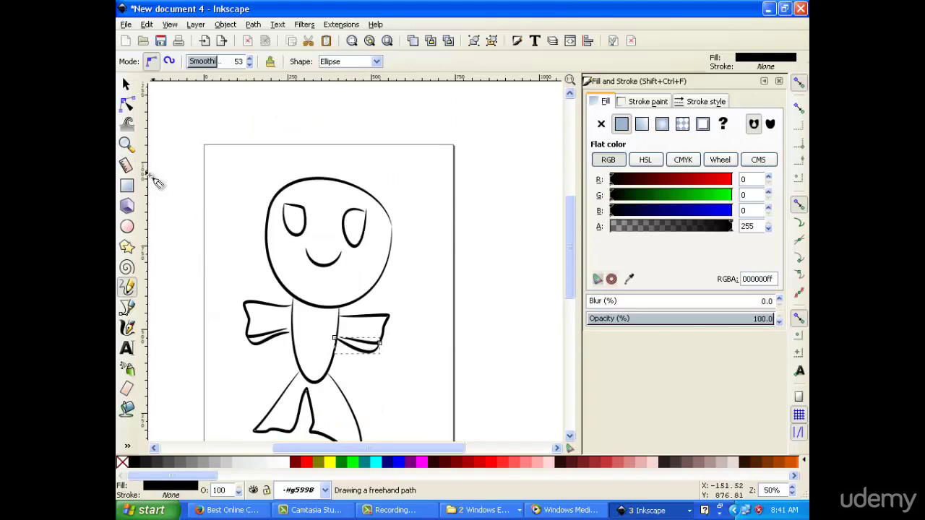
pyautogui.click(126, 186)
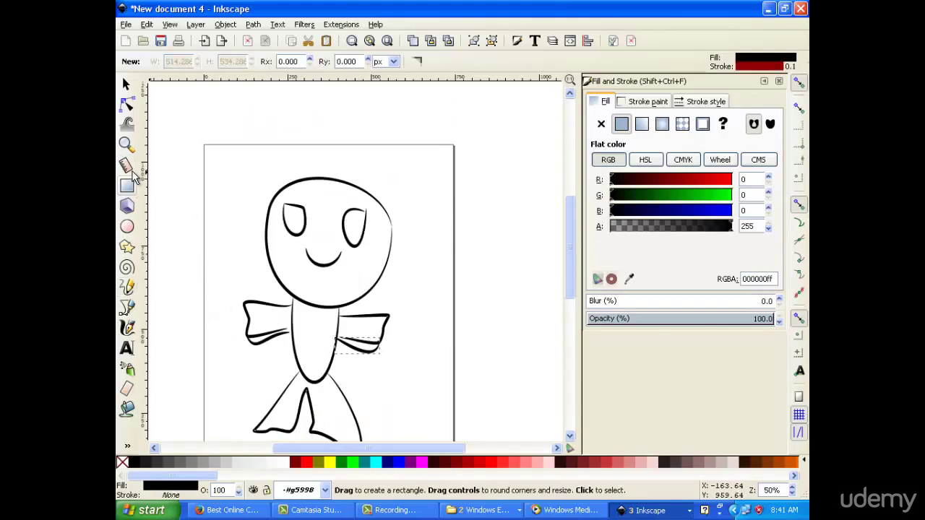
# Draw a small black ellipse pupil inside the right eye and one inside the left eye.
pyautogui.click(126, 227)
pyautogui.moveTo(348, 218); pyautogui.dragTo(363, 236)
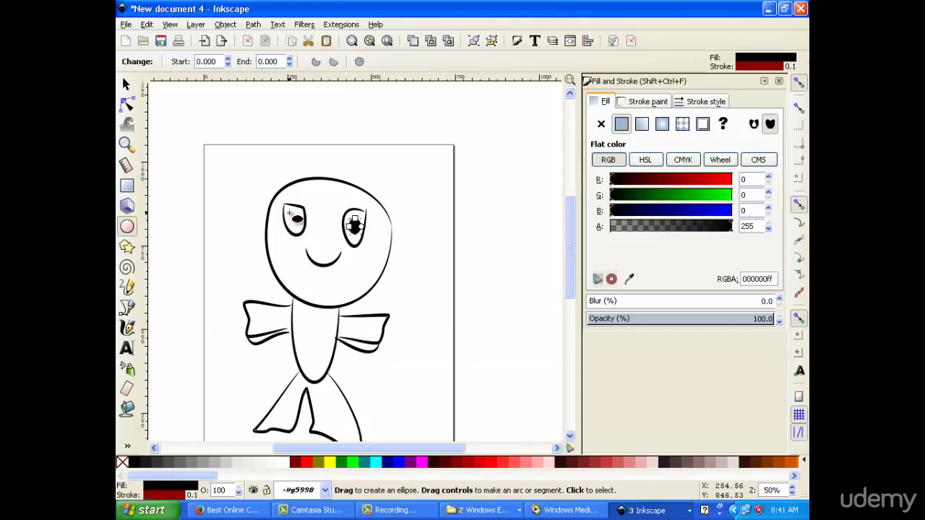
pyautogui.moveTo(289, 212); pyautogui.dragTo(306, 231)
# Check both pupils, then select the left eye outline.
pyautogui.click(126, 84)
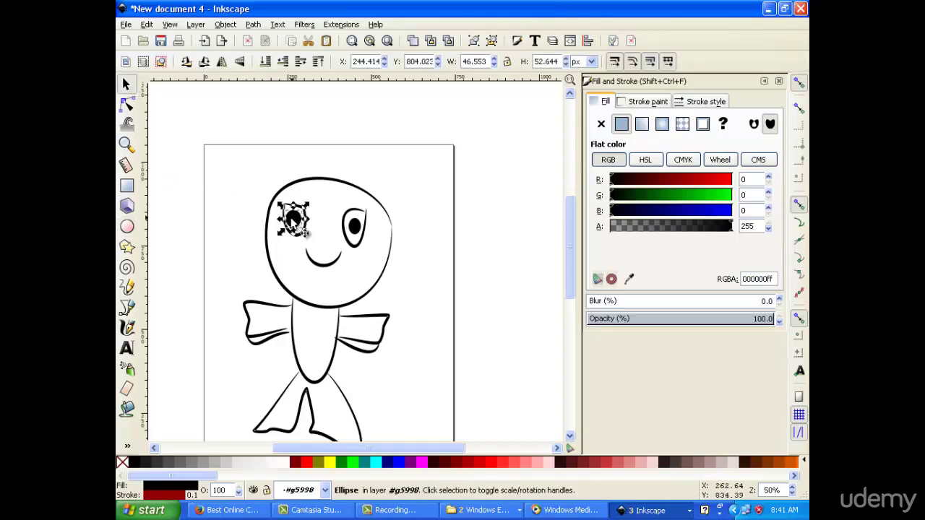
pyautogui.click(356, 230)
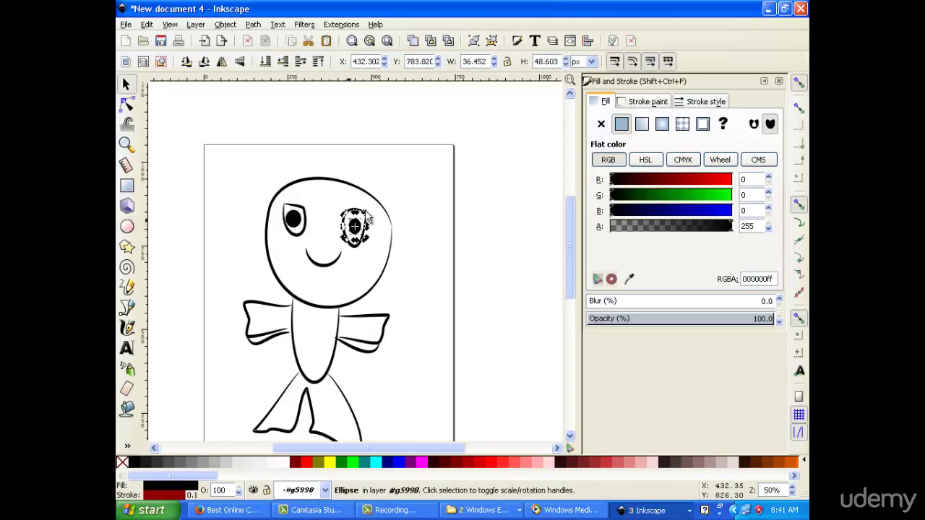
pyautogui.click(429, 186)
pyautogui.scroll(-2, 292, 238)
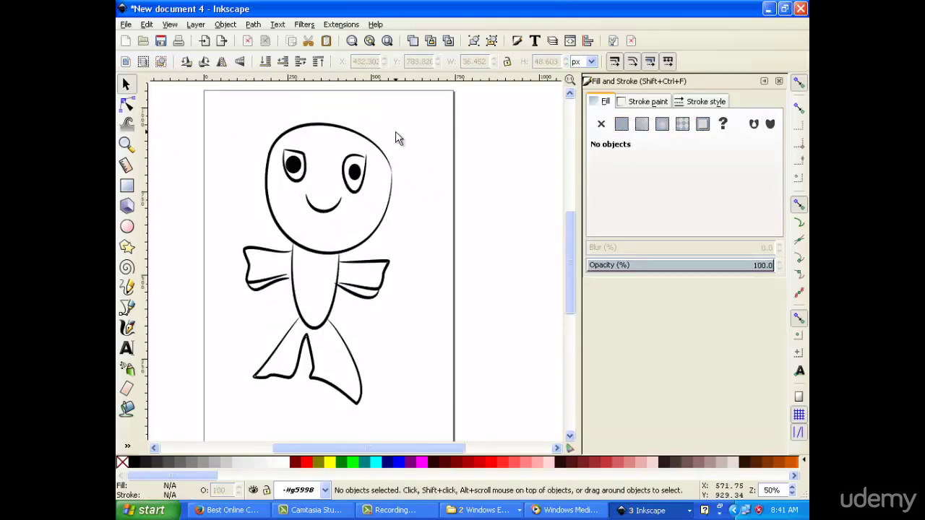
pyautogui.click(292, 168)
pyautogui.click(292, 168)
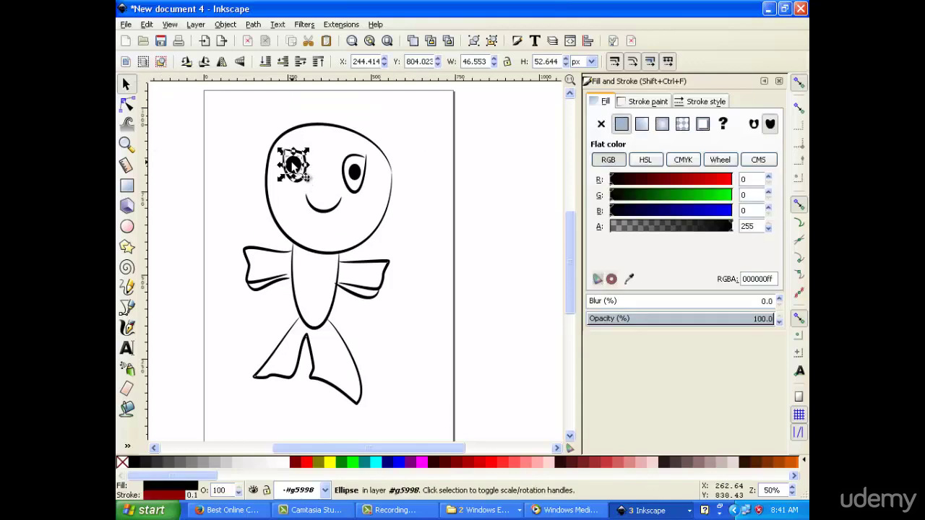
pyautogui.click(192, 123)
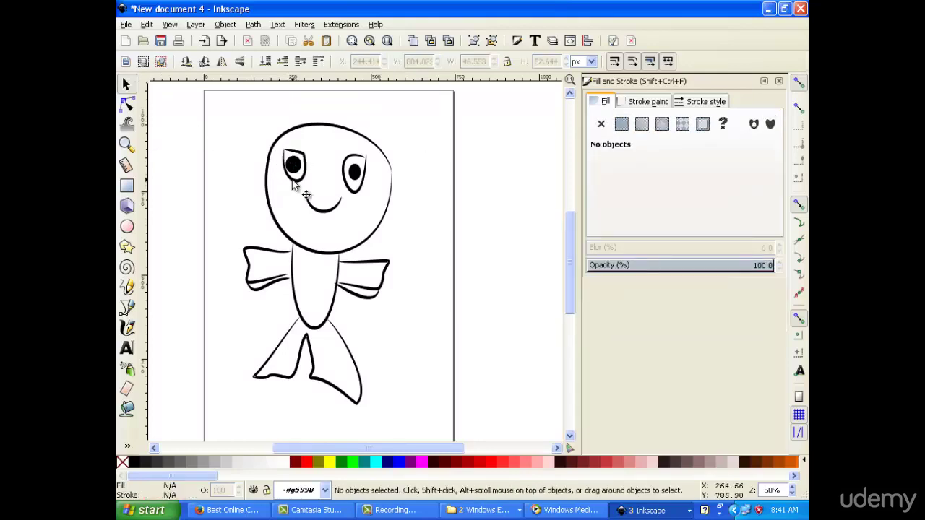
pyautogui.click(293, 186)
pyautogui.click(293, 186)
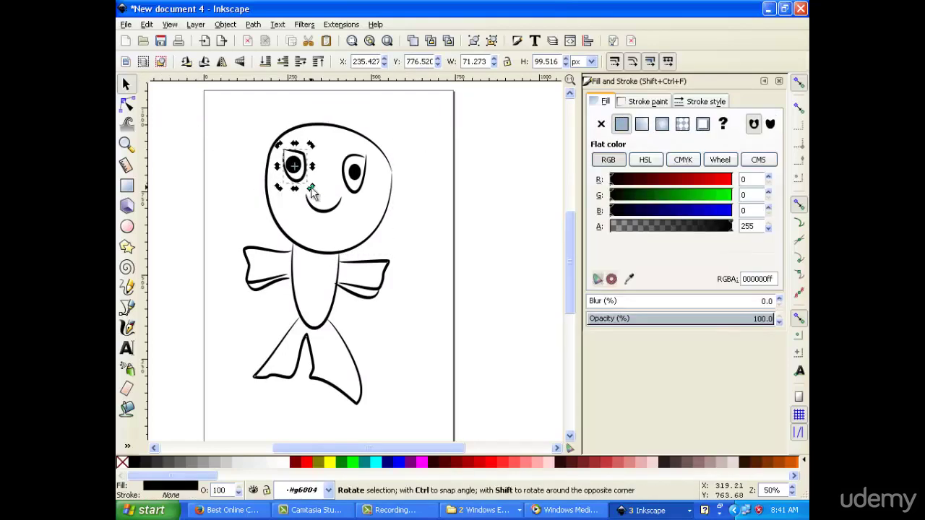
pyautogui.click(200, 149)
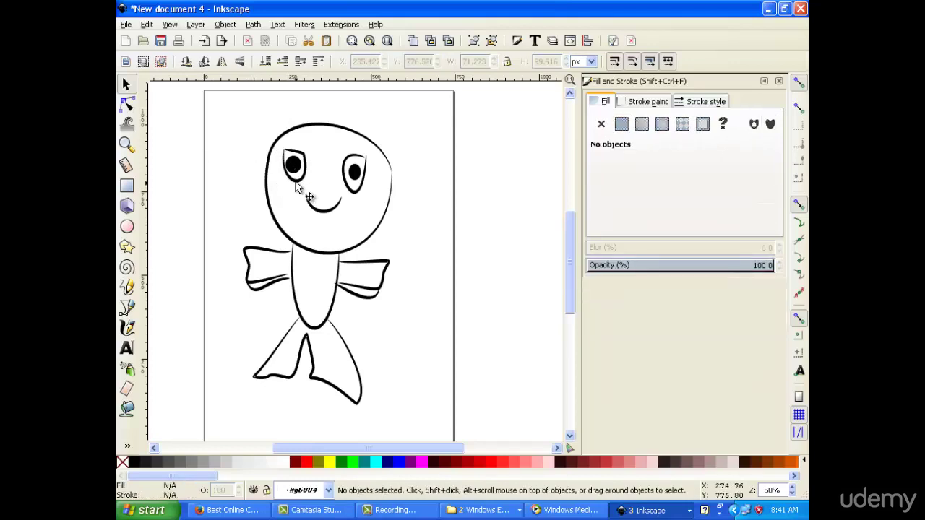
pyautogui.click(297, 184)
# Duplicate the left eye outline and flip the copy horizontally.
pyautogui.rightClick(297, 185)
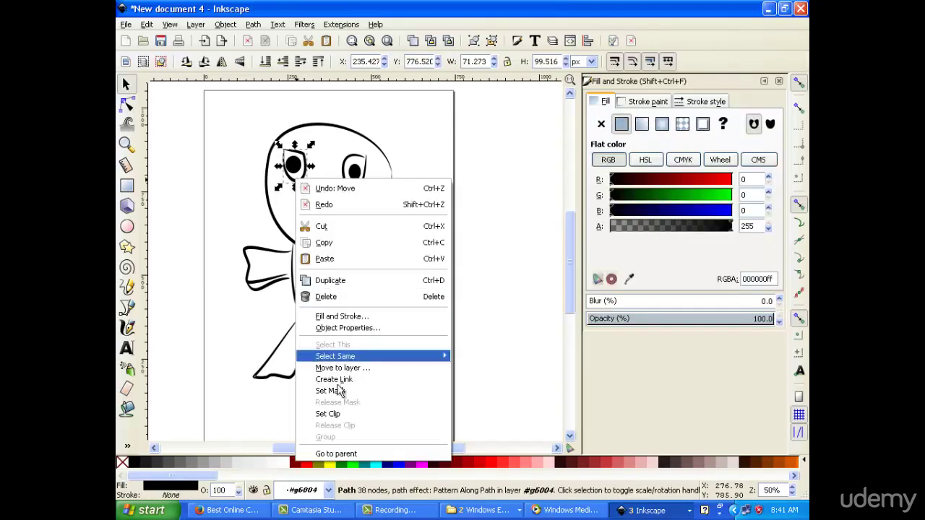
pyautogui.click(384, 288)
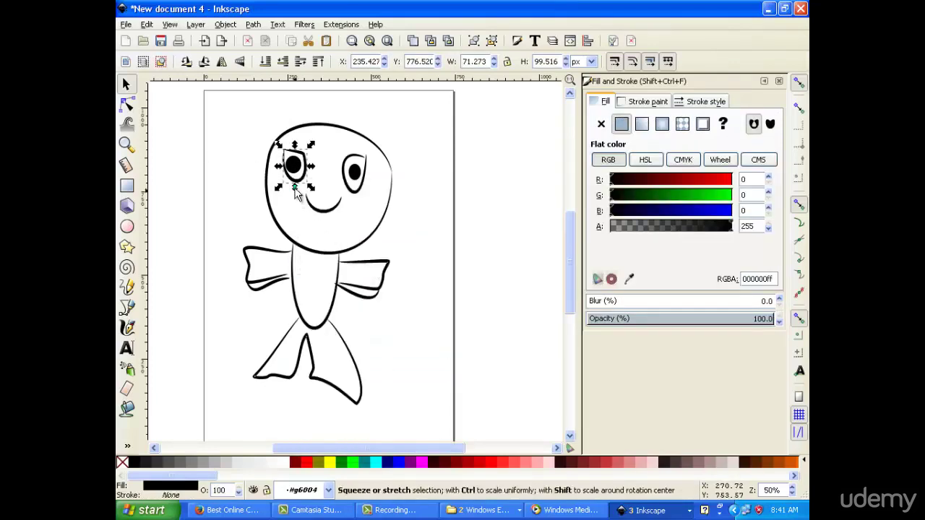
pyautogui.moveTo(302, 185); pyautogui.dragTo(329, 168)
pyautogui.rightClick(328, 168)
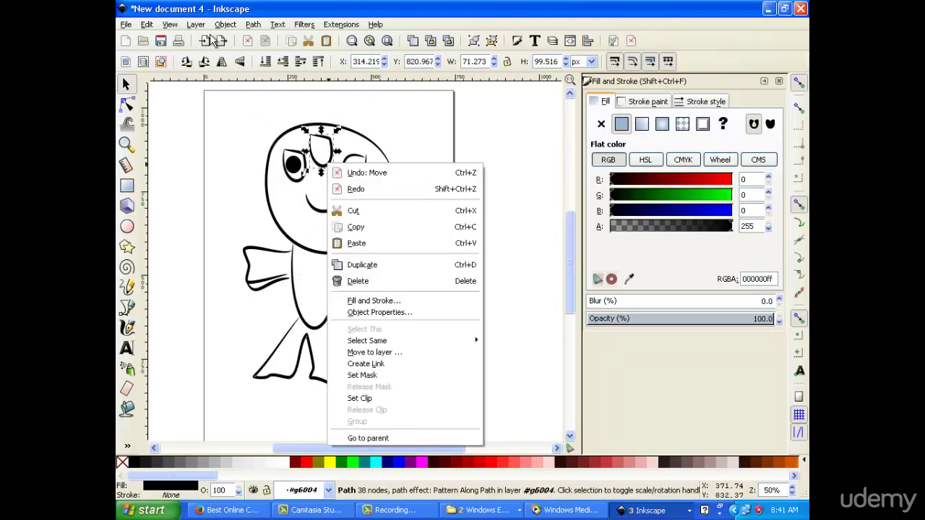
pyautogui.click(186, 26)
pyautogui.click(194, 25)
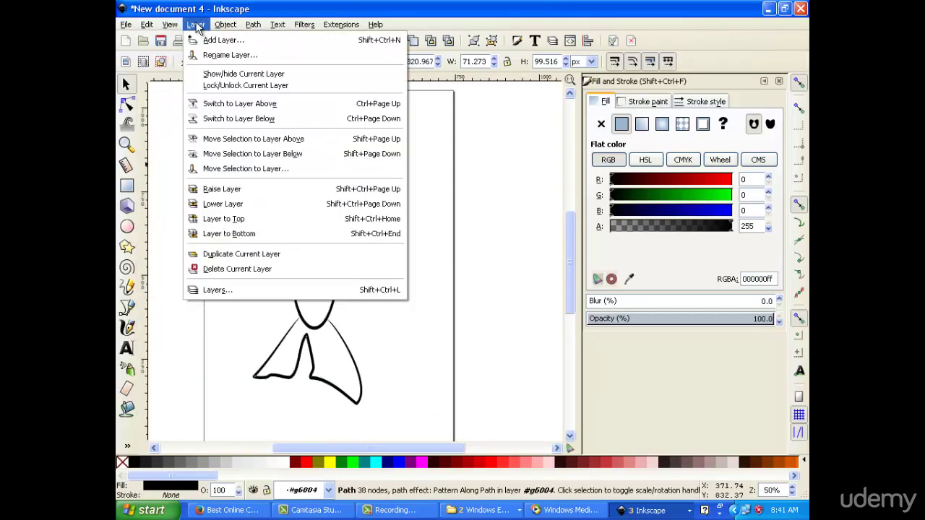
pyautogui.moveTo(225, 26)
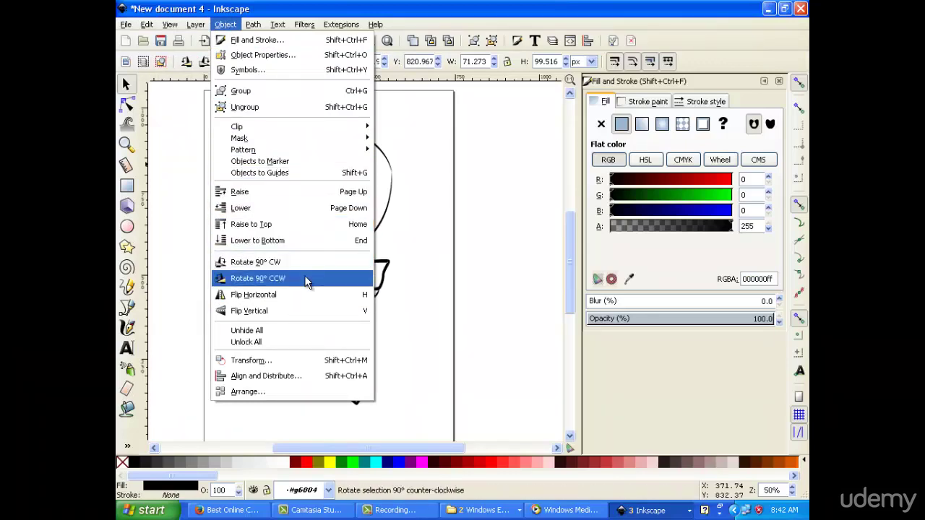
pyautogui.click(307, 296)
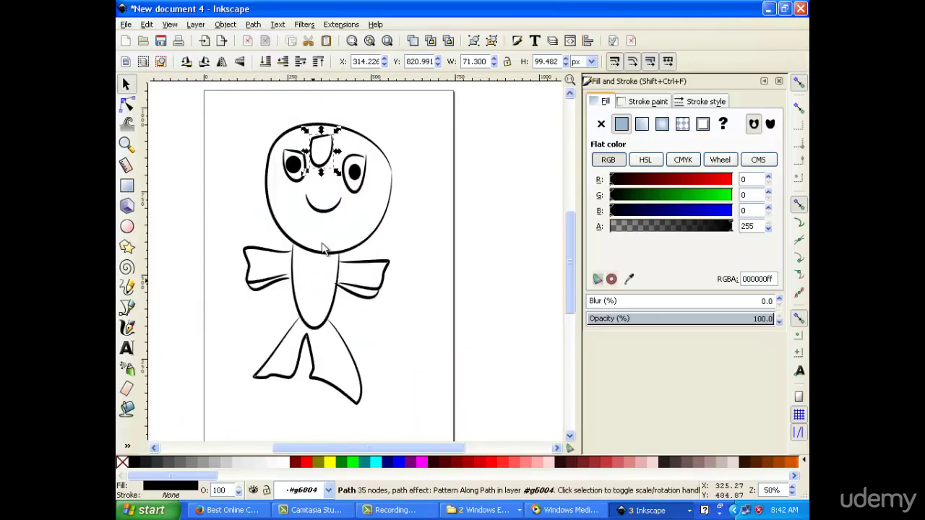
# Delete the old right eye outline and place the mirrored copy over the right pupil.
pyautogui.click(354, 186)
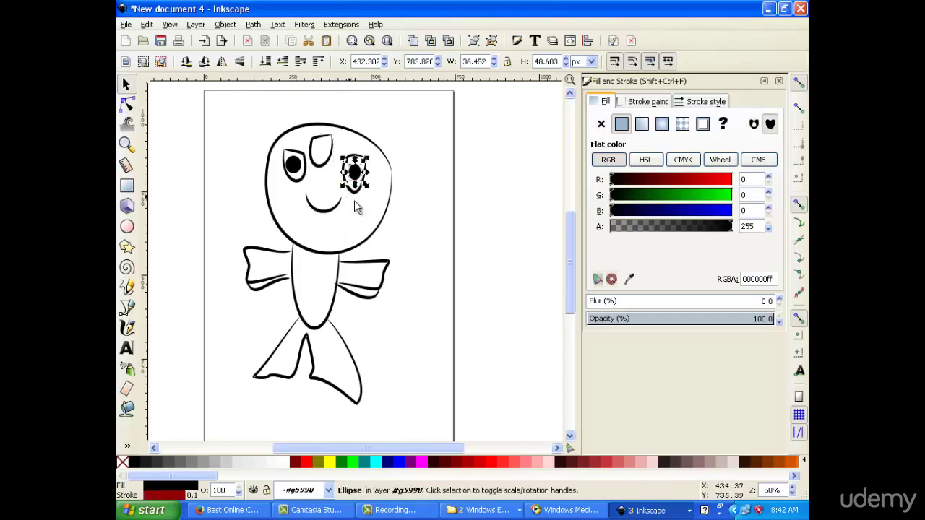
pyautogui.press('Escape')
pyautogui.click(359, 196)
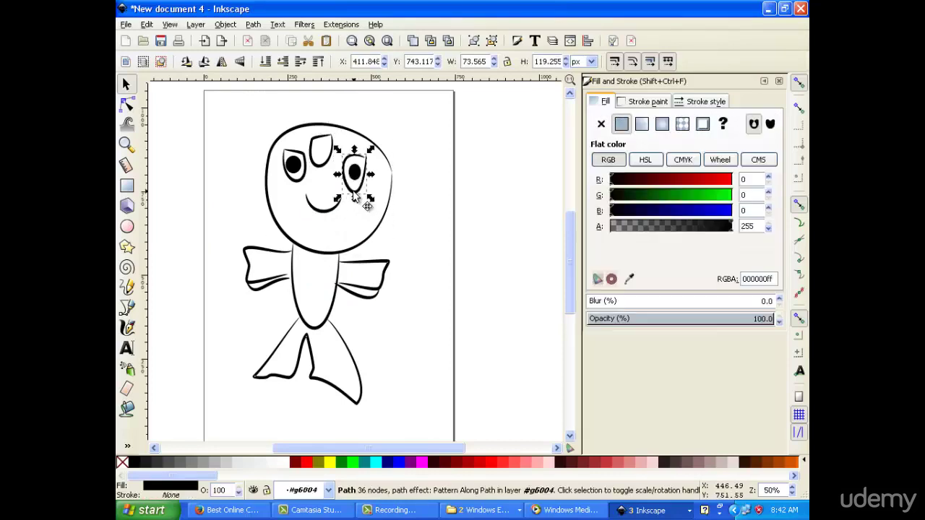
pyautogui.moveTo(360, 197); pyautogui.dragTo(425, 171)
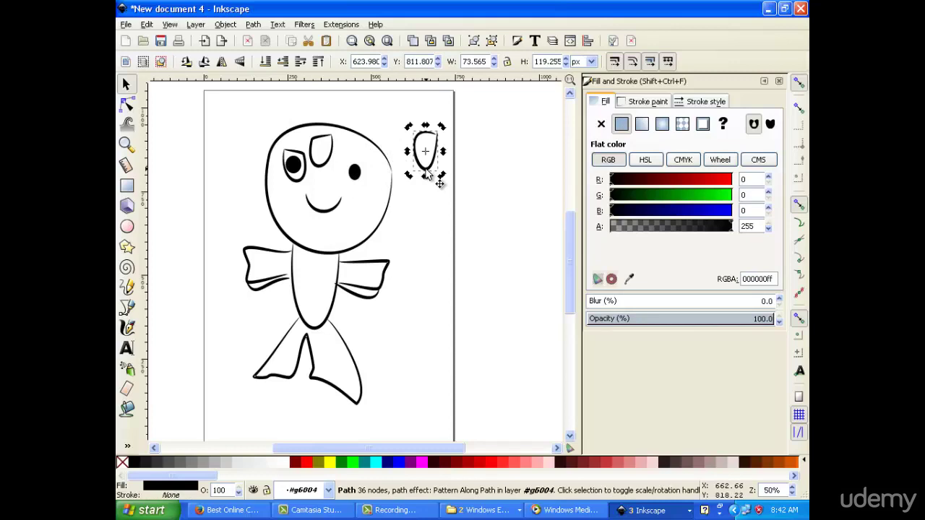
pyautogui.press('Delete')
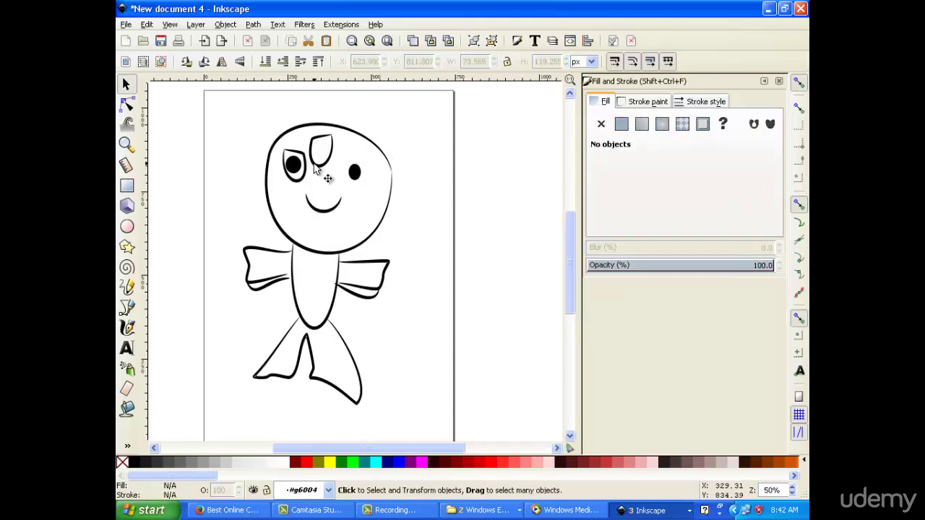
pyautogui.moveTo(316, 169)
pyautogui.mouseDown()
pyautogui.moveTo(353, 190)
pyautogui.moveTo(352, 175)
pyautogui.moveTo(353, 190)
pyautogui.moveTo(333, 187)
pyautogui.moveTo(354, 174)
pyautogui.moveTo(333, 166)
pyautogui.moveTo(347, 150)
pyautogui.mouseUp()
# Try selecting the right eye's outline and pupil apart from the head group, then clear the selection.
pyautogui.click(332, 188)
pyautogui.press('Escape')
pyautogui.click(331, 185)
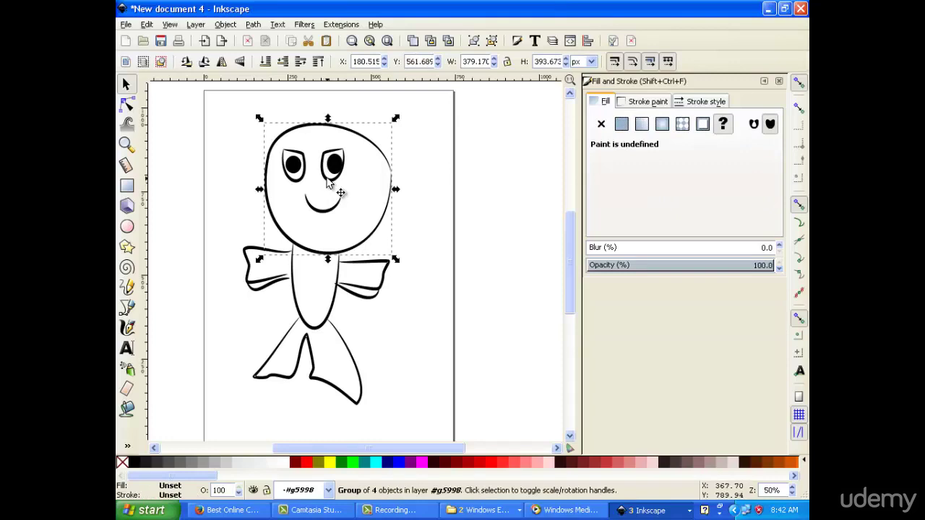
pyautogui.keyDown('ctrl'); pyautogui.click(332, 164); pyautogui.keyUp('ctrl')
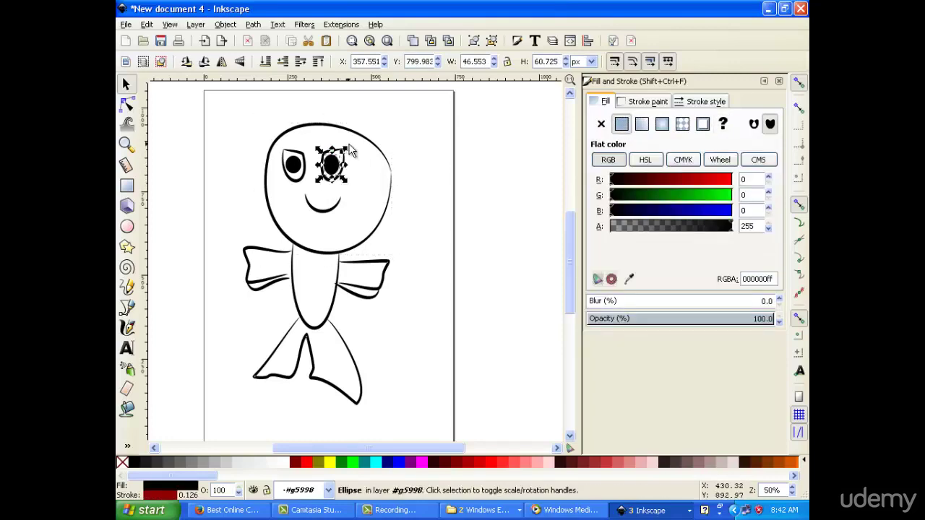
pyautogui.click(355, 148)
pyautogui.hotkey('ctrl', 'a')
pyautogui.moveTo(354, 148)
pyautogui.mouseDown()
pyautogui.moveTo(343, 182)
pyautogui.moveTo(322, 185)
pyautogui.mouseUp()
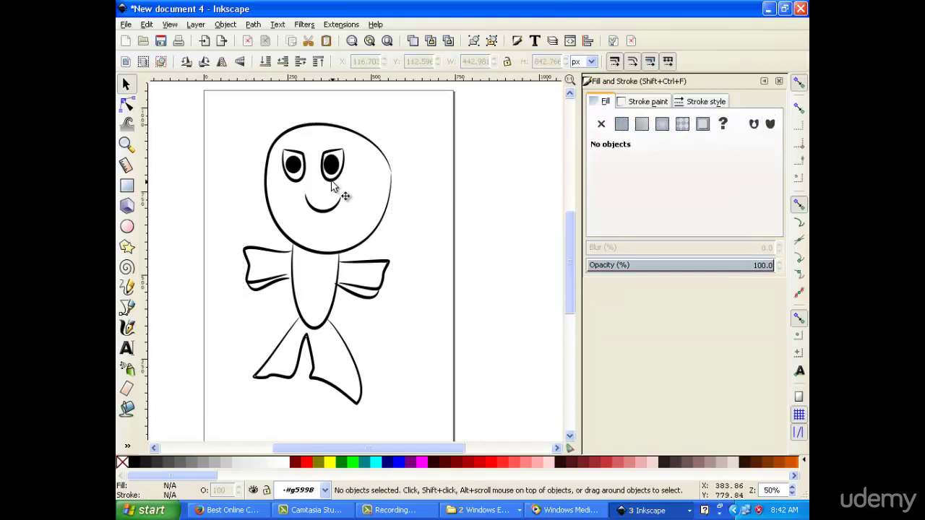
pyautogui.click(332, 186)
pyautogui.press('Escape')
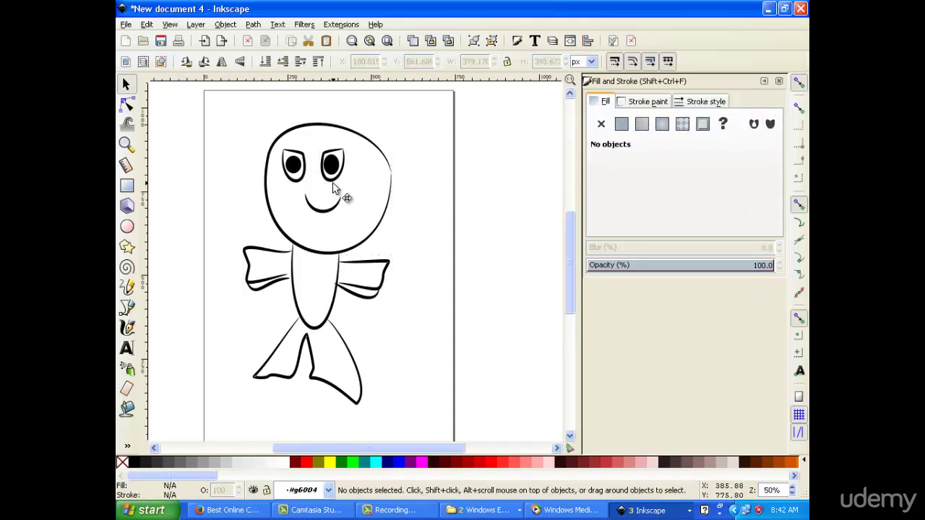
# Shift the right eye outline further right and move its pupil inside it.
pyautogui.click(334, 187)
pyautogui.moveTo(333, 183); pyautogui.dragTo(364, 182)
pyautogui.click(330, 166)
pyautogui.click(404, 128)
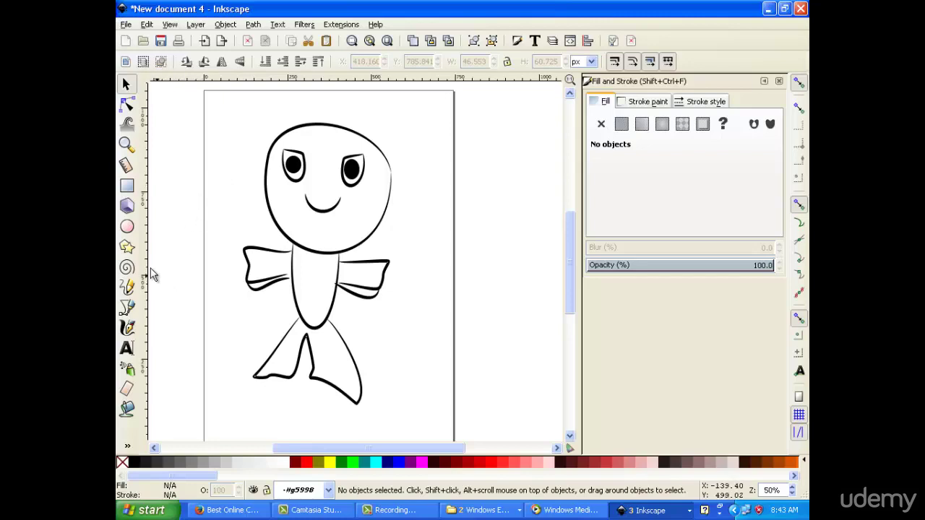
# Choose the Pencil tool and review its preferences, then close them.
pyautogui.click(126, 287)
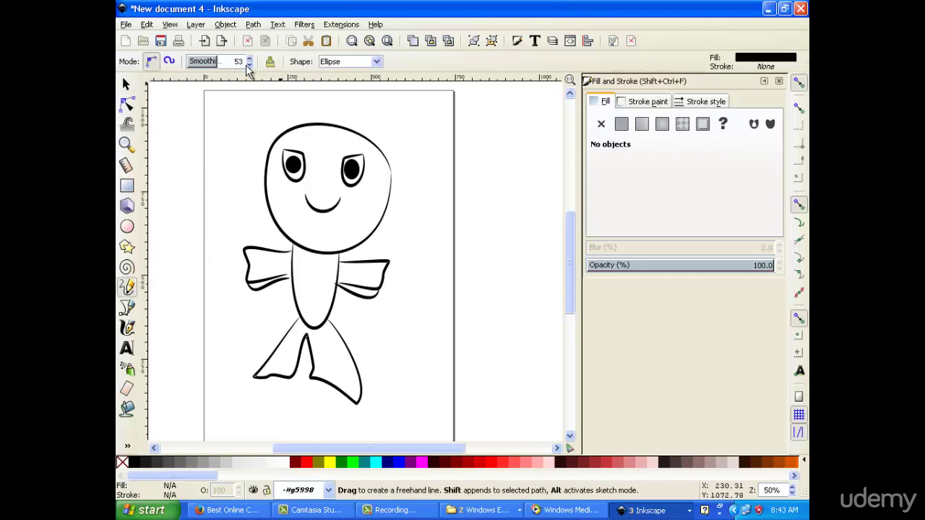
pyautogui.doubleClick(127, 285)
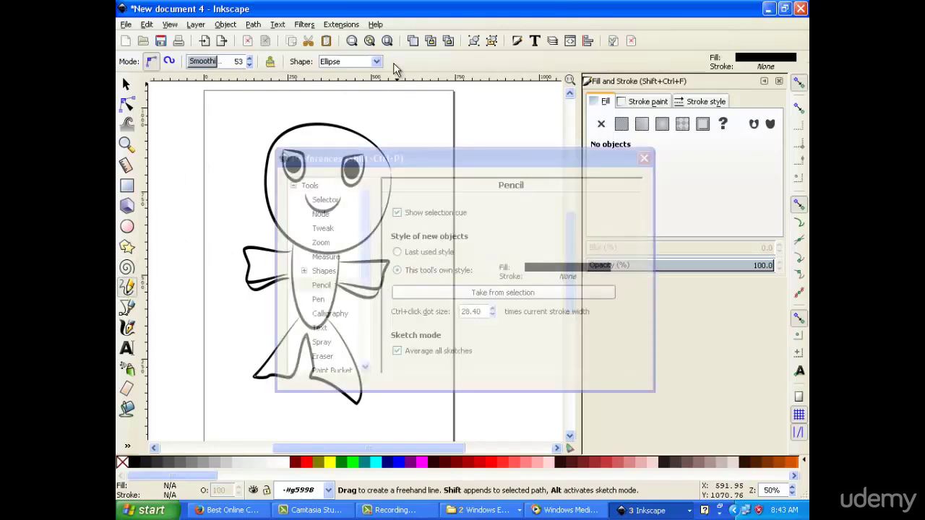
pyautogui.moveTo(466, 170); pyautogui.dragTo(533, 120)
pyautogui.click(711, 112)
# Draw a small closed freehand drop shape just off the page's right edge.
pyautogui.scroll(6, 427, 243)
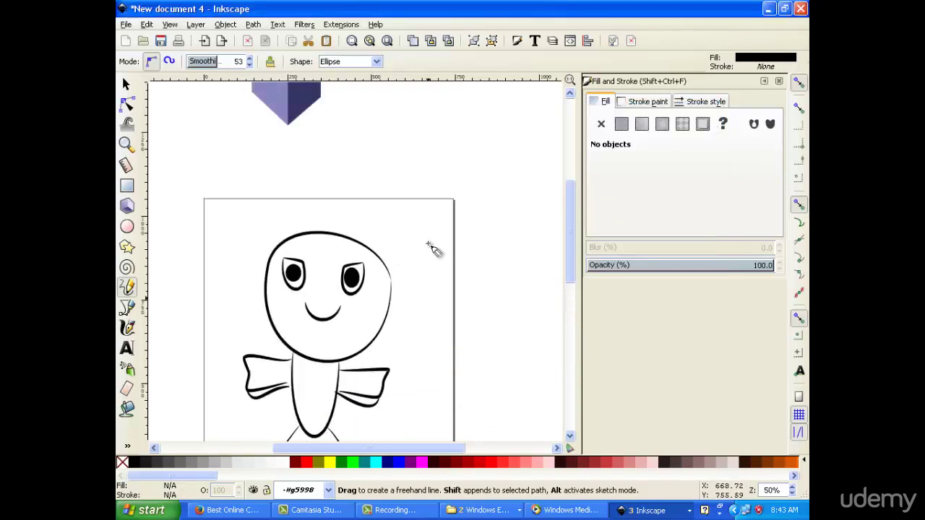
pyautogui.scroll(-6, 411, 214)
pyautogui.moveTo(497, 210)
pyautogui.mouseDown()
pyautogui.moveTo(526, 256)
pyautogui.moveTo(486, 247)
pyautogui.moveTo(495, 212)
pyautogui.mouseUp()
pyautogui.scroll(5, 407, 178)
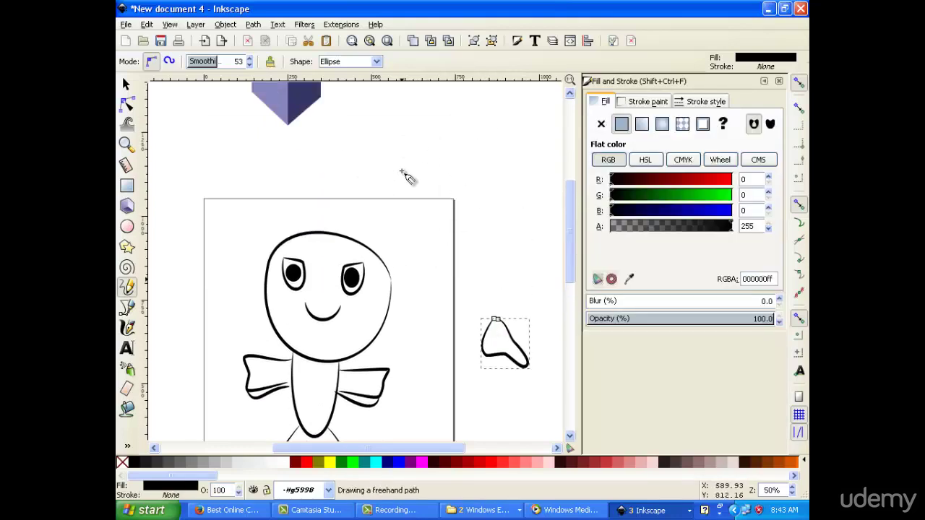
pyautogui.scroll(-5, 403, 149)
pyautogui.scroll(5, 376, 160)
pyautogui.scroll(-4, 424, 155)
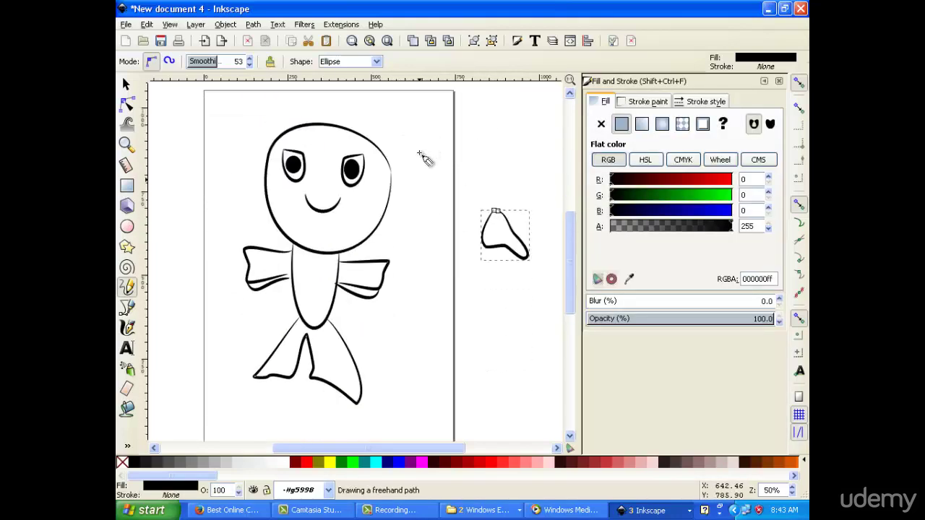
pyautogui.scroll(3, 432, 202)
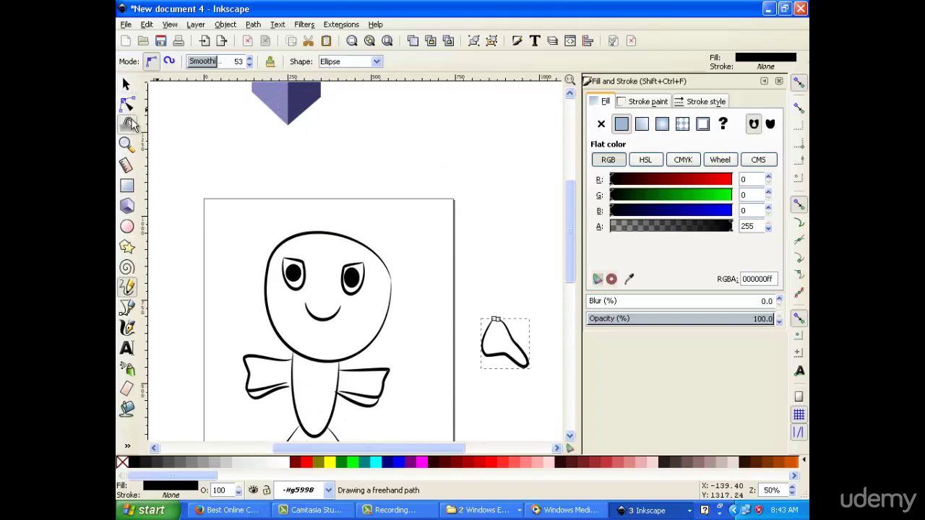
# With the Node tool, drag the shape's nodes outward to enlarge it into a rough teardrop.
pyautogui.click(126, 123)
pyautogui.click(126, 104)
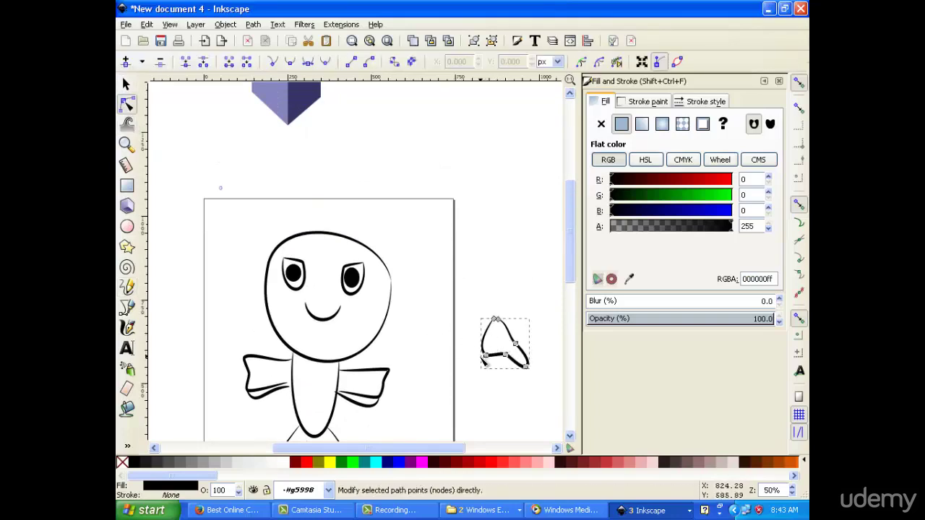
pyautogui.moveTo(486, 362); pyautogui.dragTo(421, 344)
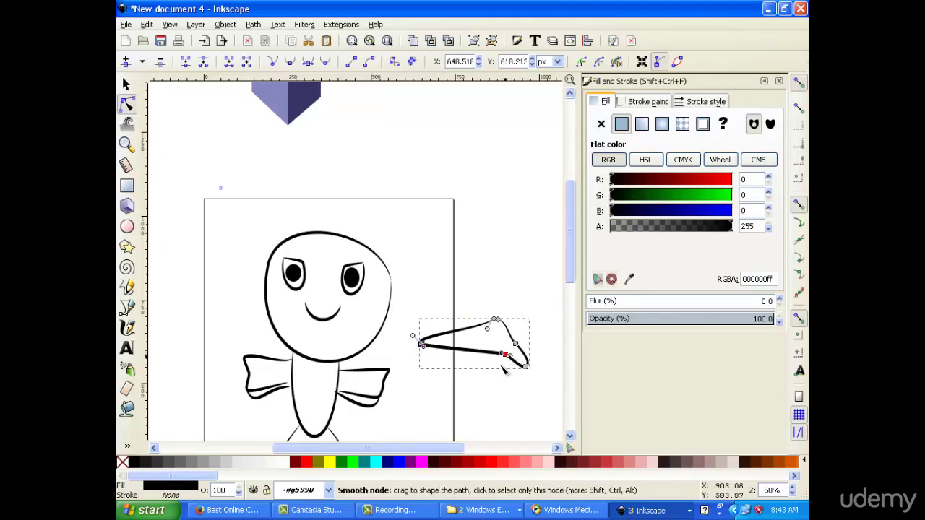
pyautogui.moveTo(501, 367); pyautogui.dragTo(457, 400)
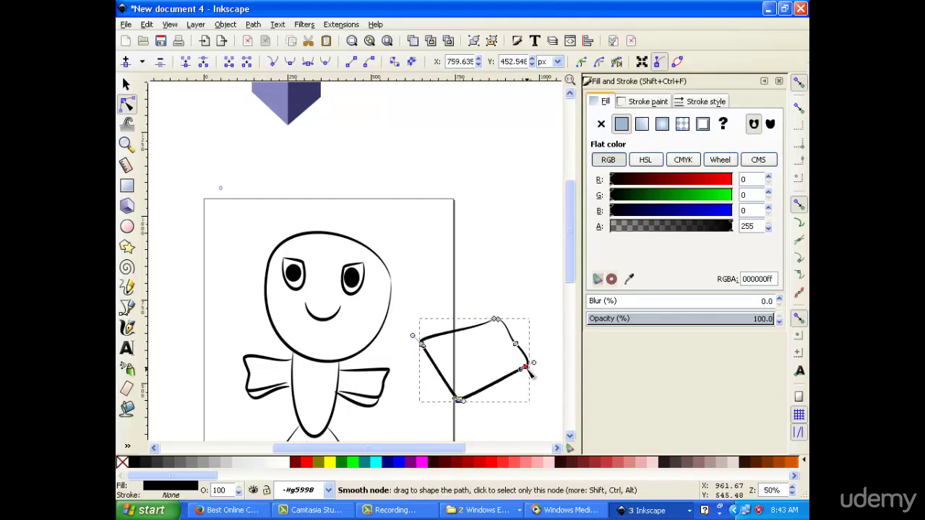
pyautogui.moveTo(533, 364); pyautogui.dragTo(499, 380)
pyautogui.moveTo(515, 345); pyautogui.dragTo(422, 264)
pyautogui.moveTo(498, 324); pyautogui.dragTo(496, 248)
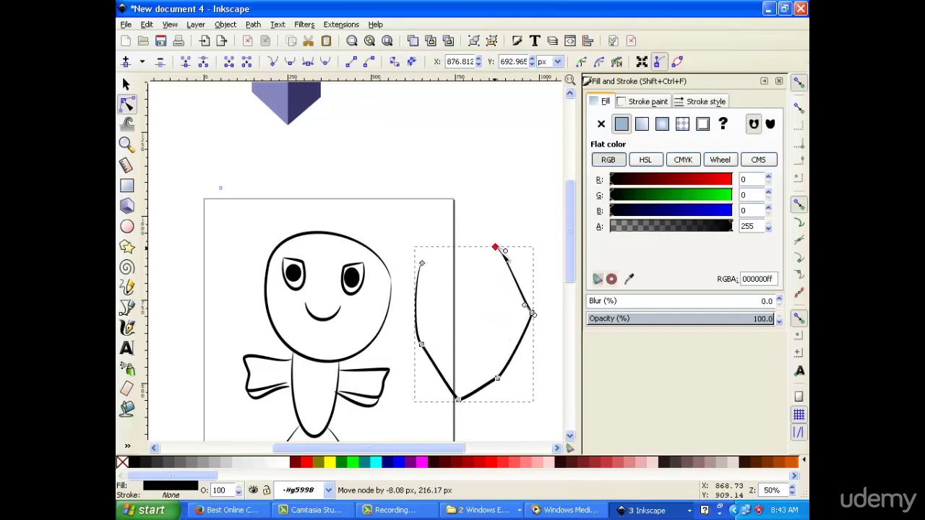
pyautogui.moveTo(505, 327); pyautogui.dragTo(552, 252)
# Refine nodes and handles to round the sides and point the teardrop's bottom.
pyautogui.click(531, 312)
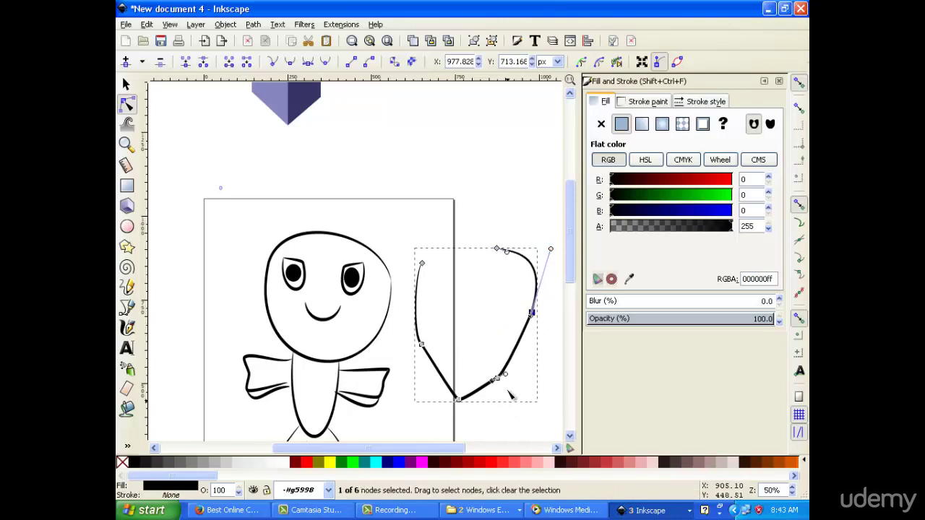
pyautogui.moveTo(512, 382); pyautogui.dragTo(528, 358)
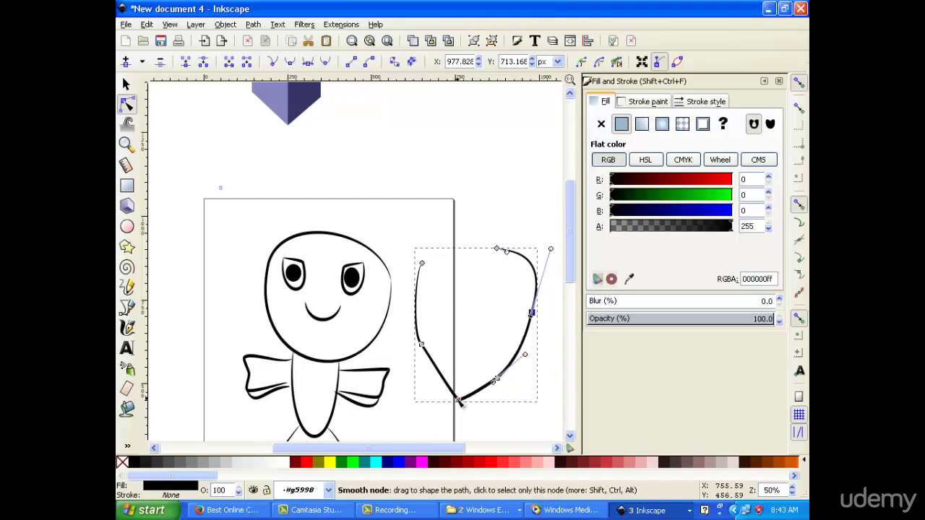
pyautogui.moveTo(457, 398); pyautogui.dragTo(462, 405)
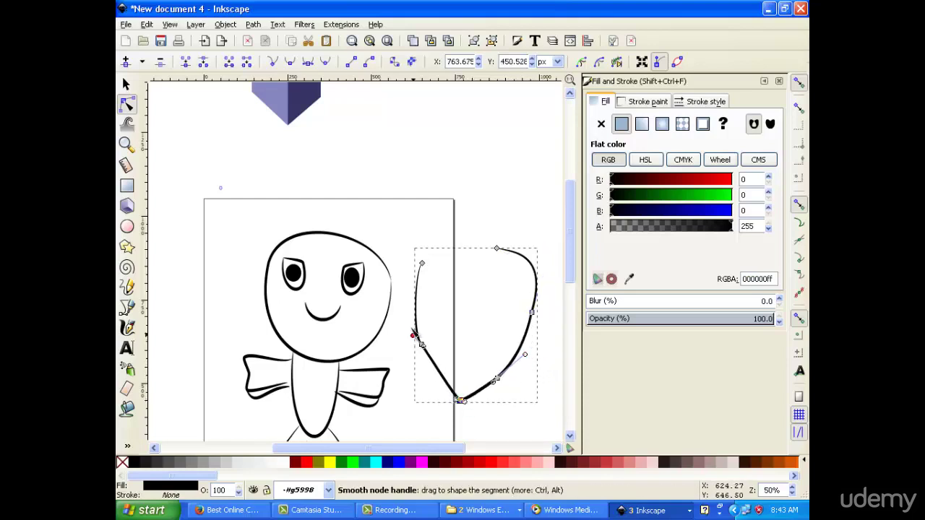
pyautogui.moveTo(421, 344); pyautogui.dragTo(402, 297)
pyautogui.moveTo(424, 263); pyautogui.dragTo(442, 251)
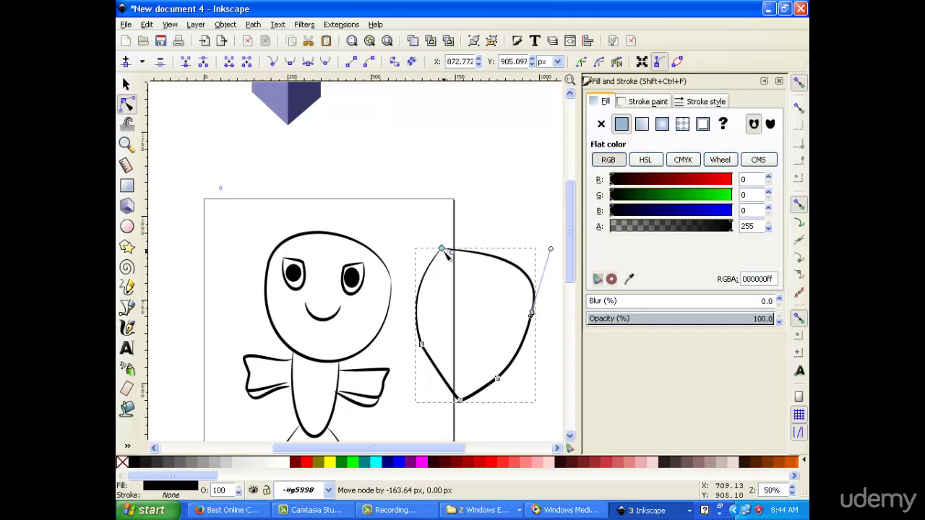
pyautogui.click(508, 239)
pyautogui.moveTo(532, 275)
pyautogui.mouseDown()
pyautogui.moveTo(473, 195)
pyautogui.moveTo(516, 231)
pyautogui.moveTo(533, 277)
pyautogui.mouseUp()
pyautogui.moveTo(524, 363)
pyautogui.mouseDown()
pyautogui.moveTo(513, 349)
pyautogui.moveTo(532, 361)
pyautogui.mouseUp()
# Deselect the teardrop and scroll down until the fish's forked tail is visible.
pyautogui.click(463, 180)
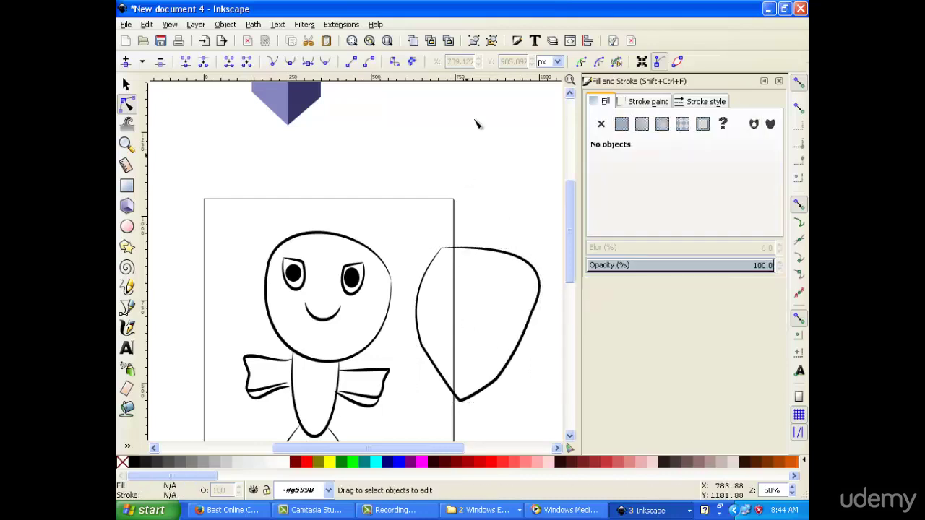
pyautogui.scroll(-3, 470, 144)
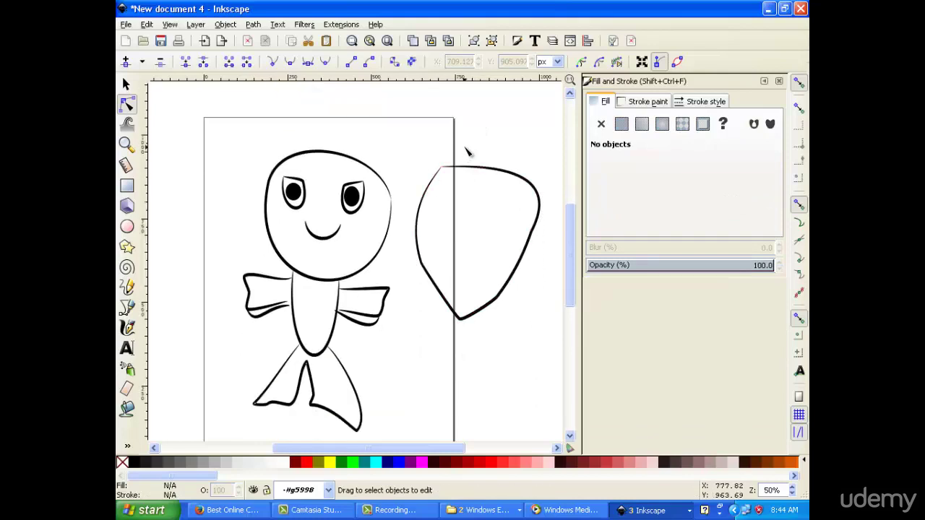